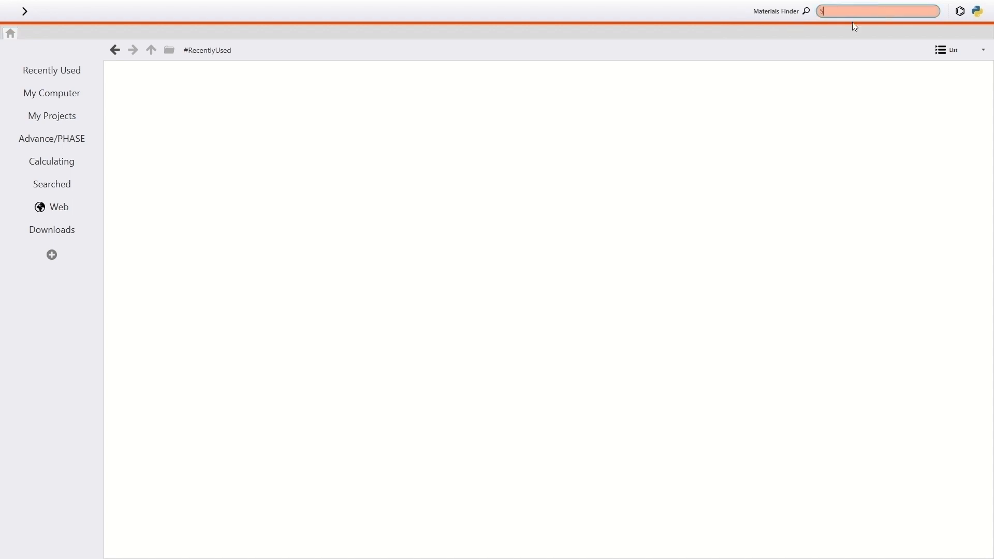
# - Search the Materials Finder for Si and browse the list of found structures
pyautogui.write('i')
pyautogui.press('Return')
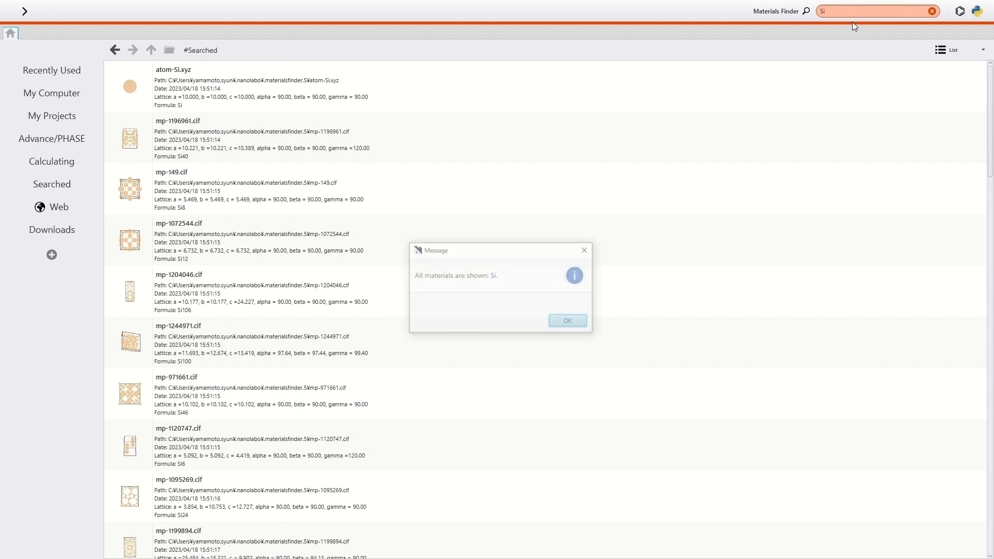
pyautogui.click(582, 327)
pyautogui.scroll(-10, 581, 310)
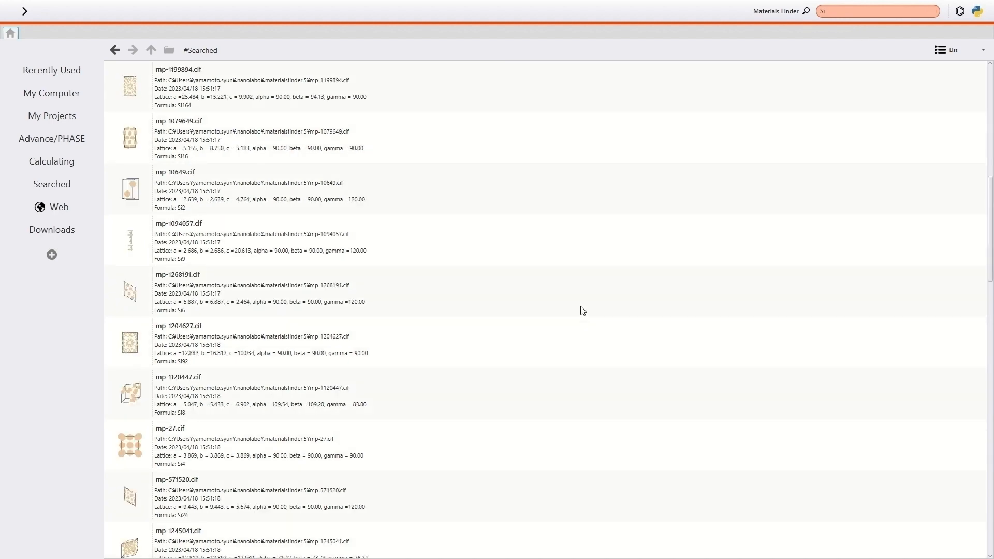
pyautogui.scroll(10, 578, 292)
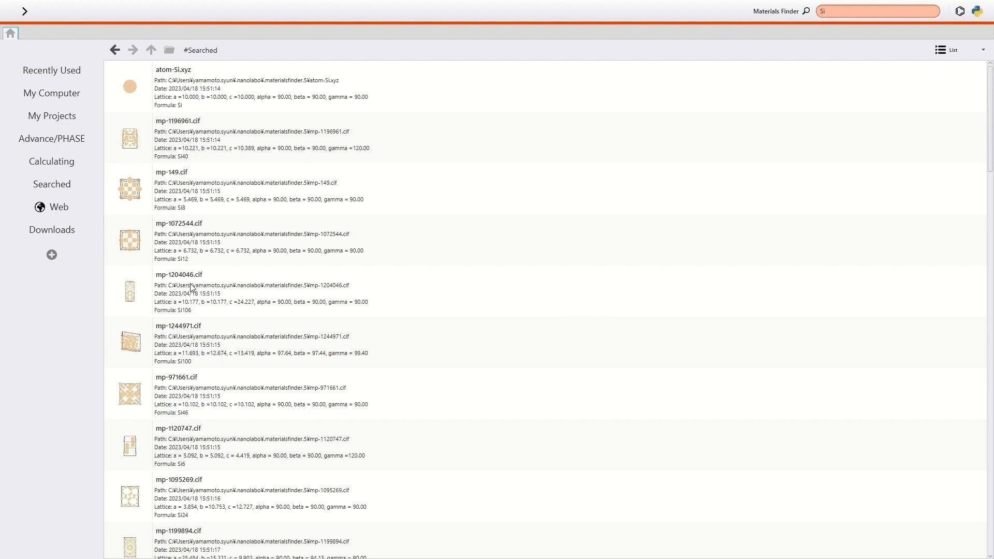
# - Open the mp-149.cif structure (Si8) from the search results in the 3D viewer
pyautogui.click(187, 187)
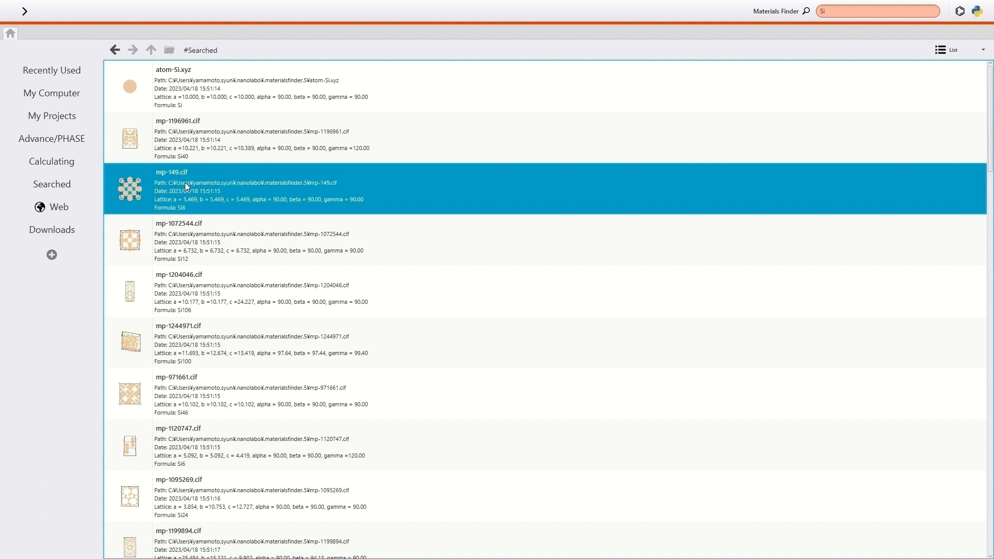
pyautogui.rightClick(206, 182)
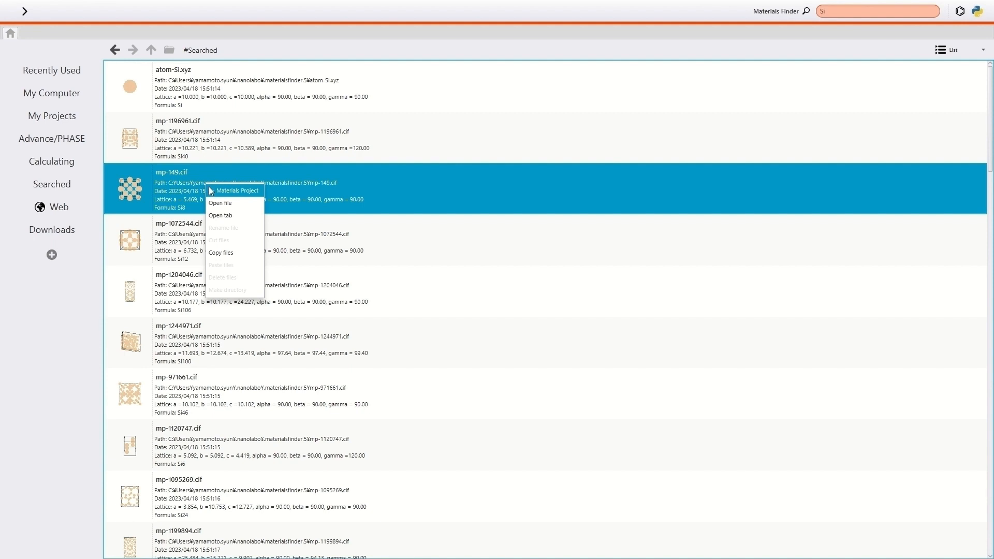
pyautogui.click(184, 185)
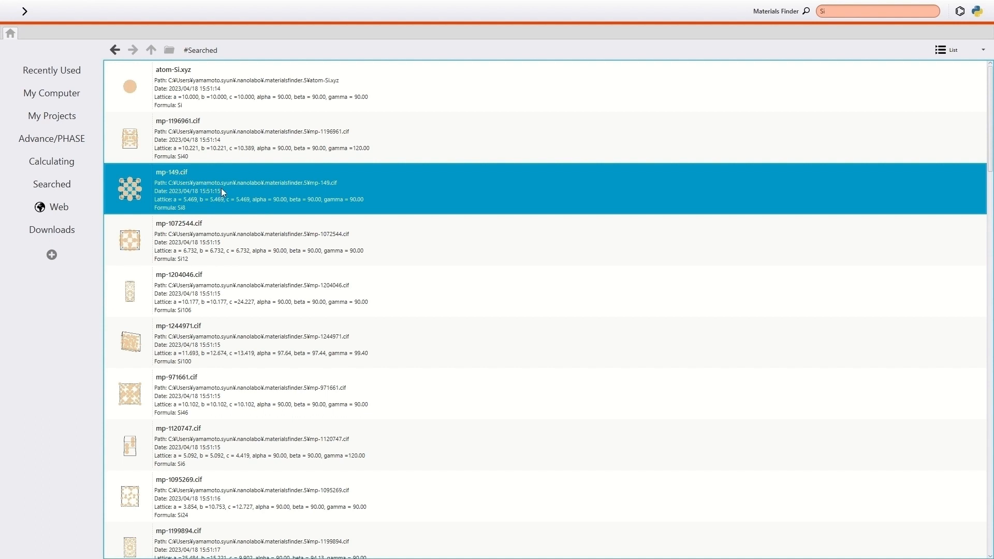
pyautogui.doubleClick(221, 188)
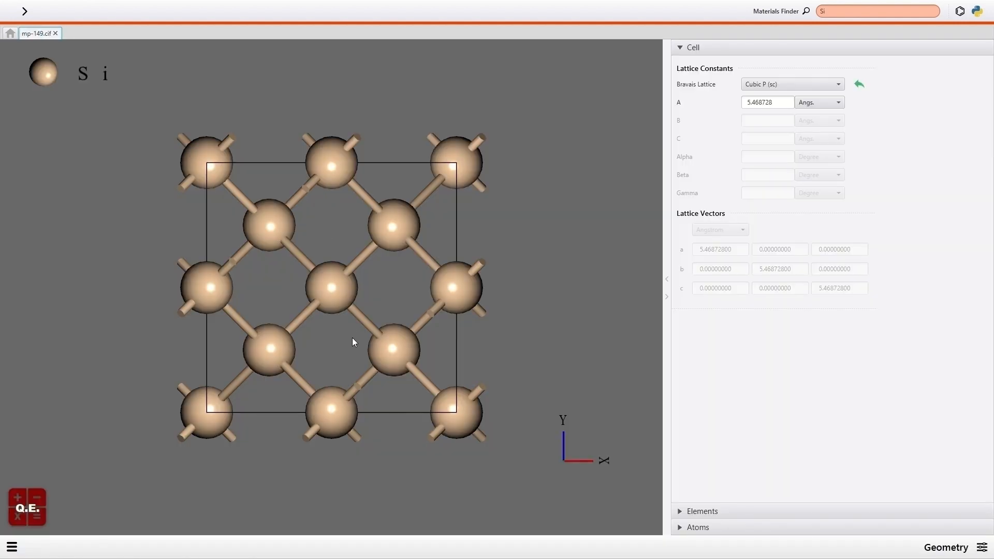
pyautogui.moveTo(353, 338); pyautogui.dragTo(334, 347)
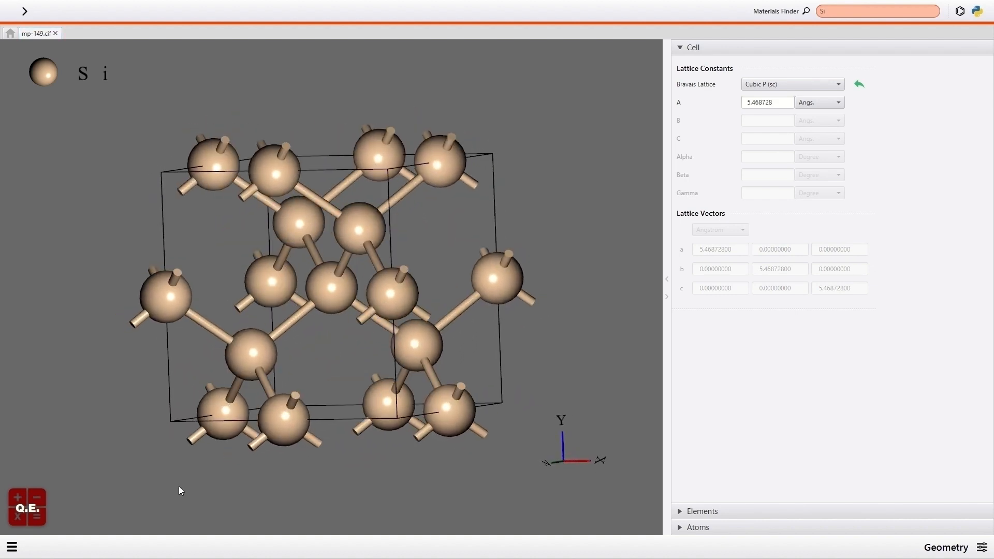
# - Save the opened silicon structure as a project named Demo_Si
pyautogui.click(15, 548)
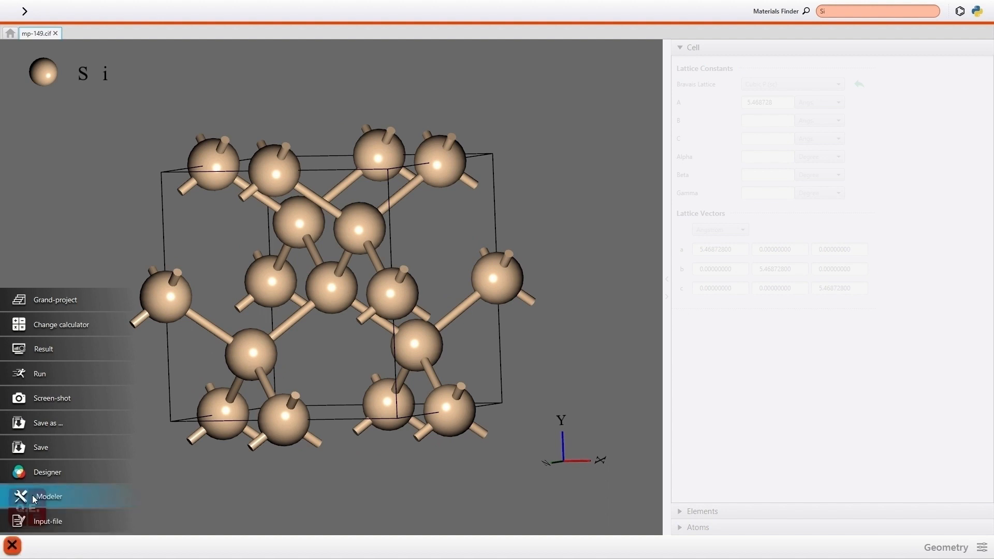
pyautogui.click(36, 450)
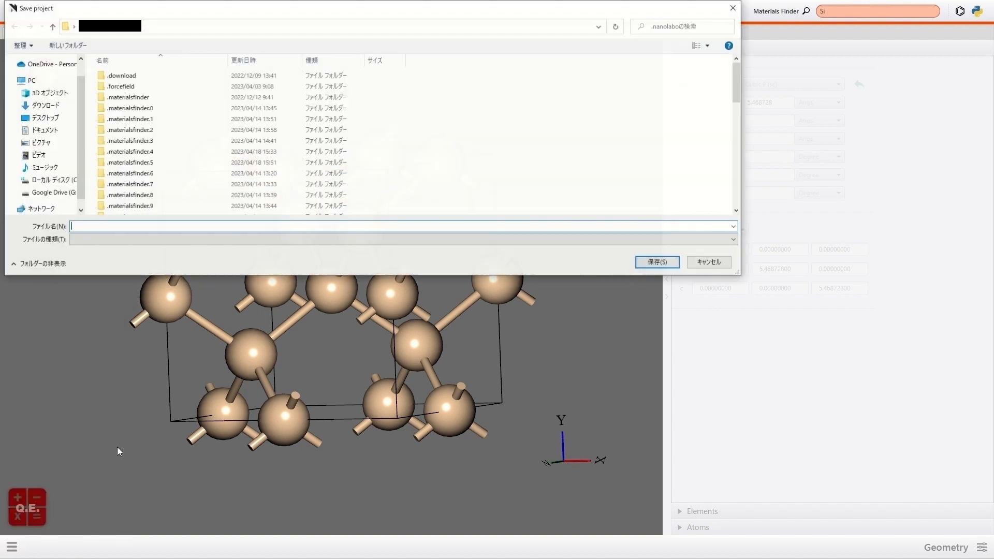
pyautogui.write('Demo')
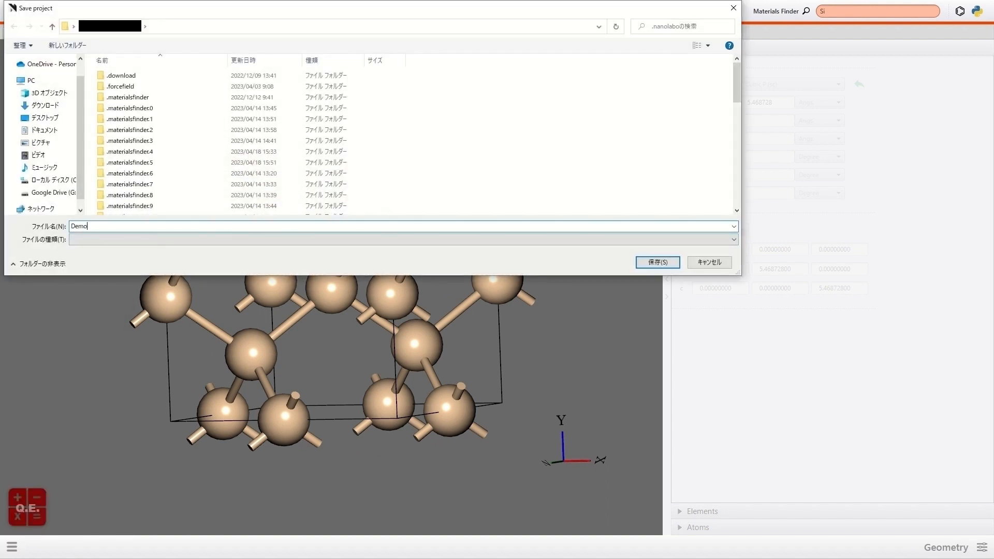
pyautogui.write('_Si')
pyautogui.press('Return')
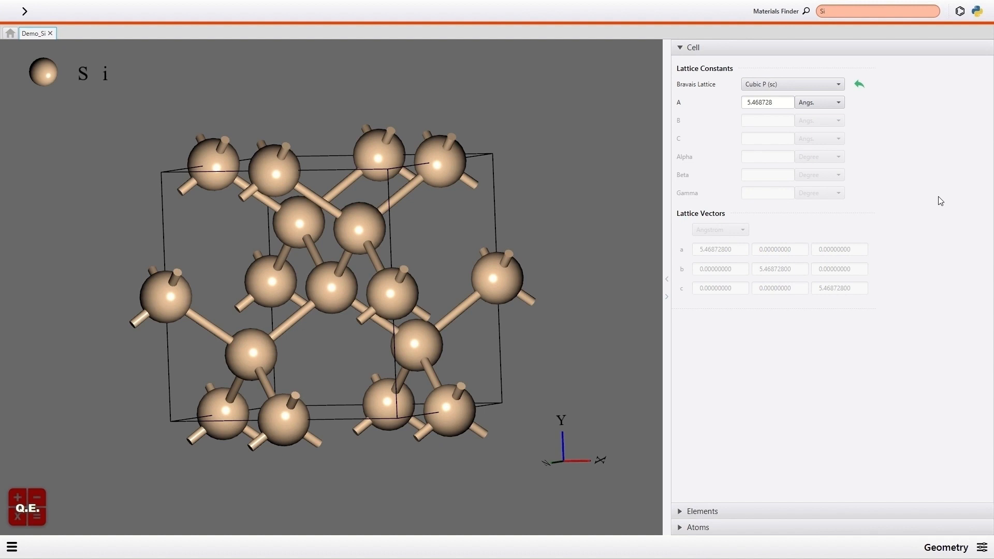
# - Examine the Geometry settings of the project: cell, elements with their pseudopotential, and atomic coordinates
pyautogui.click(982, 548)
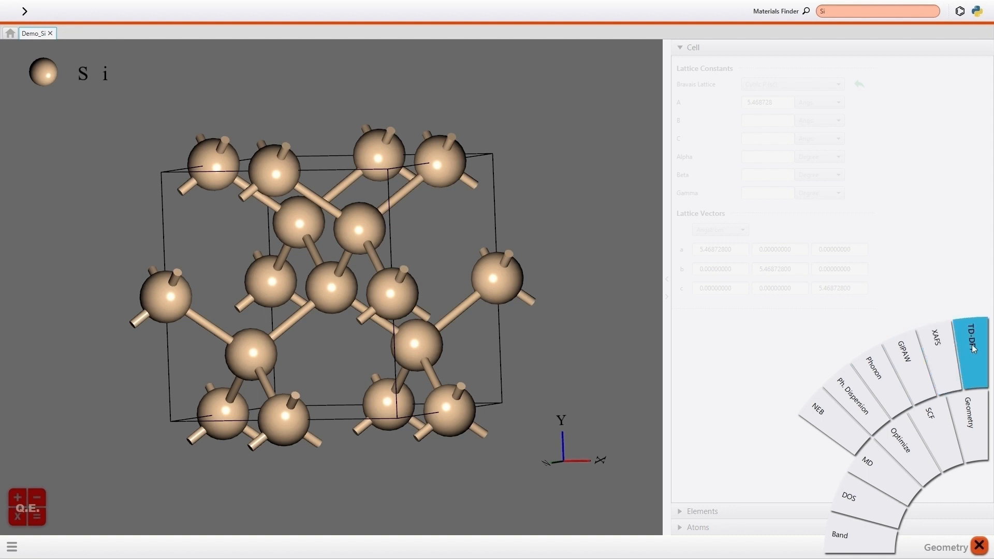
pyautogui.click(969, 432)
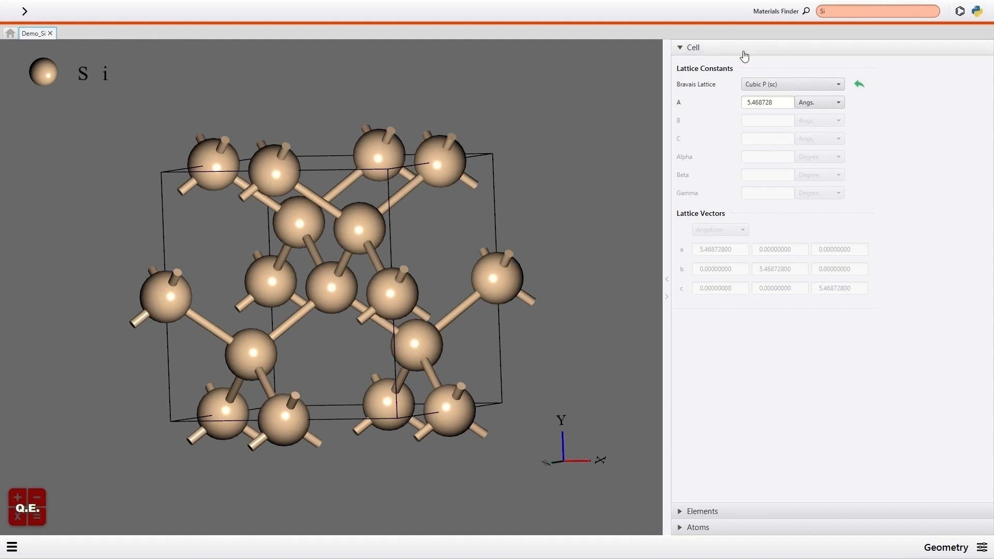
pyautogui.click(694, 50)
pyautogui.click(694, 64)
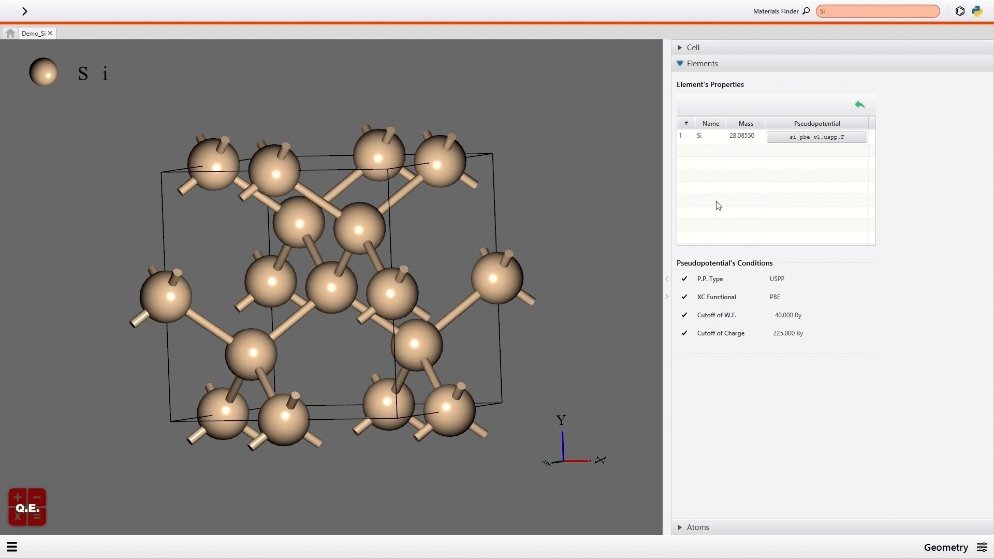
pyautogui.click(699, 65)
pyautogui.click(699, 80)
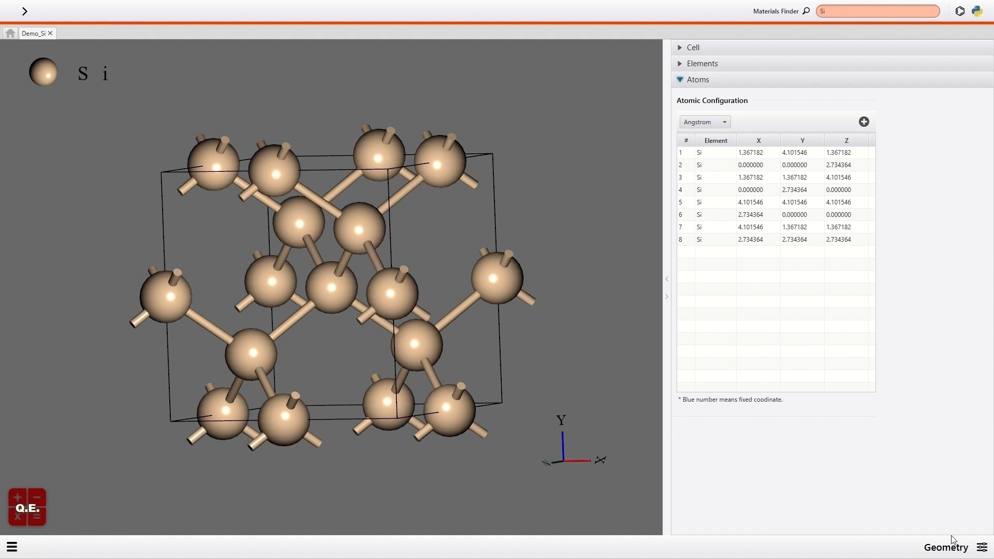
# - Examine the SCF settings, from standard and electronic optimization through XC functional, charge, magnetization and GGA+U to isolated system
pyautogui.click(982, 548)
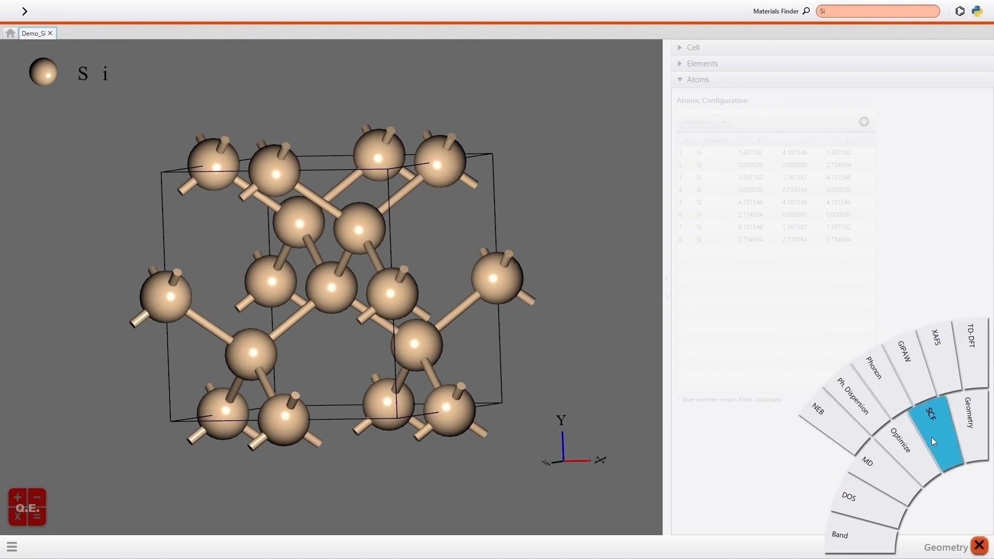
pyautogui.click(933, 442)
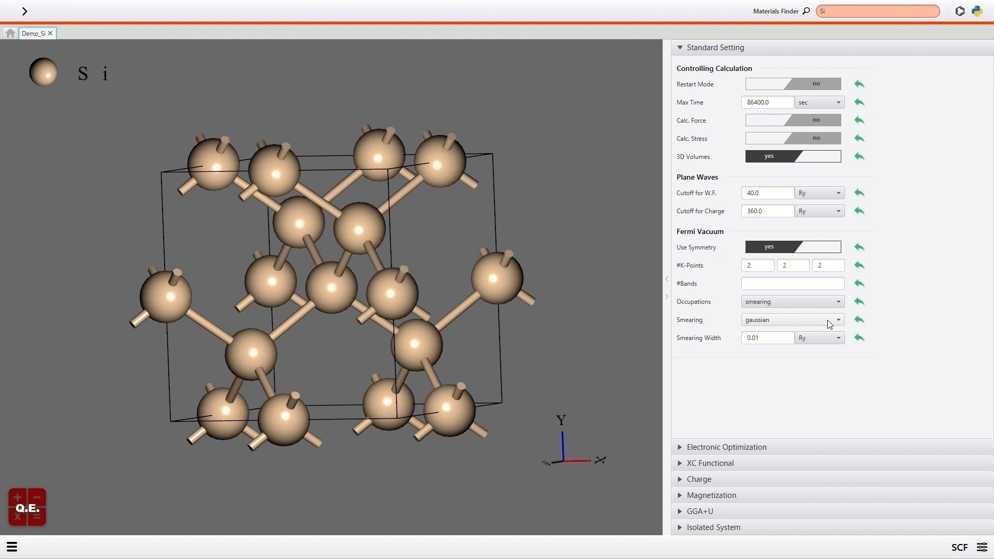
pyautogui.click(749, 447)
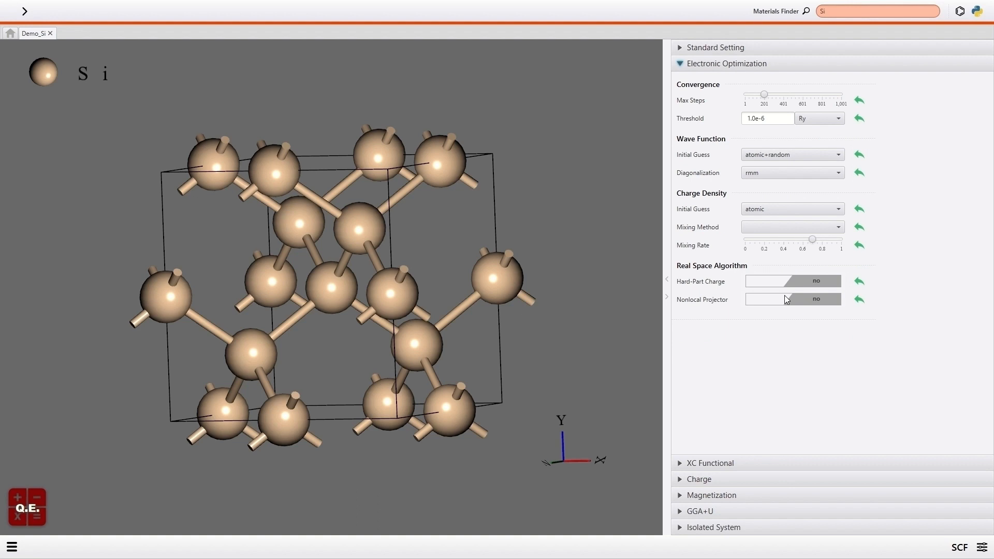
pyautogui.click(713, 463)
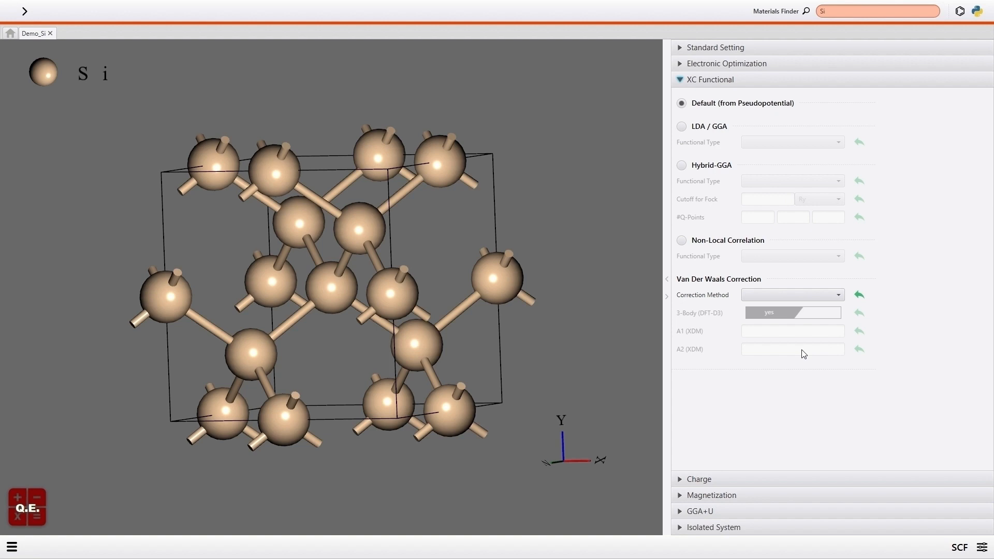
pyautogui.click(718, 476)
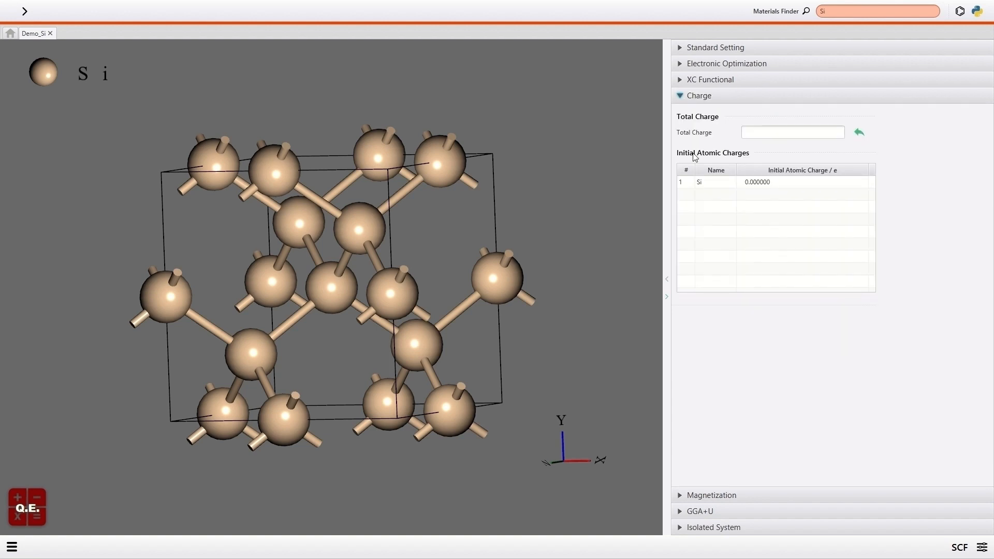
pyautogui.click(717, 496)
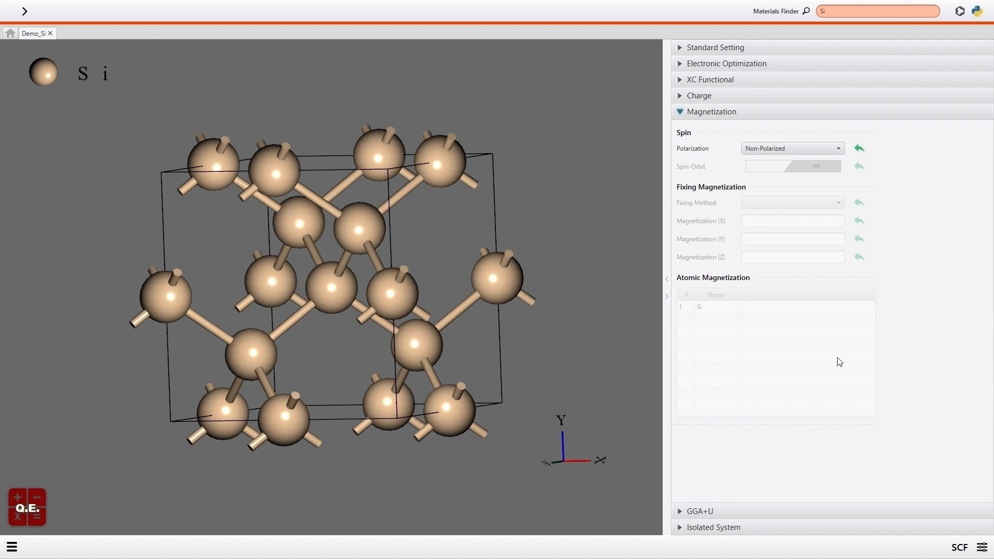
pyautogui.click(703, 511)
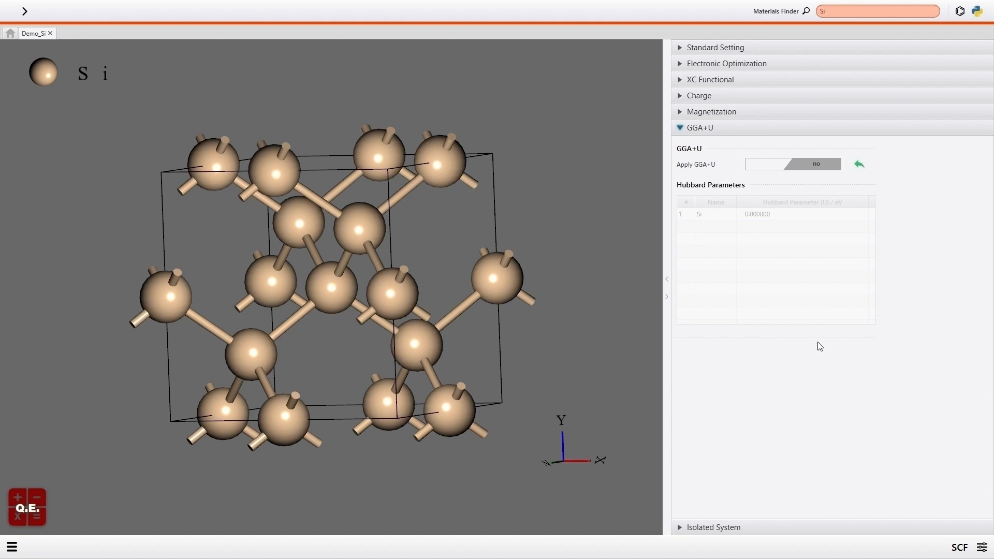
pyautogui.click(725, 527)
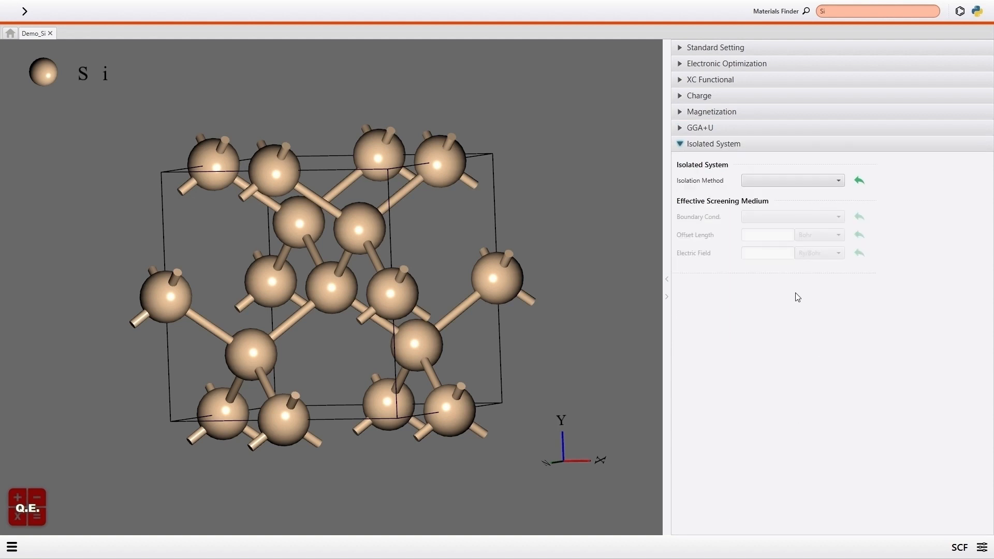
# - In the Optimize settings, enable Variable Cell and restore the cell defaults: threshold 0.5 kbar, method BFGS, pressure 0.0 kbar, freedom all
pyautogui.click(980, 550)
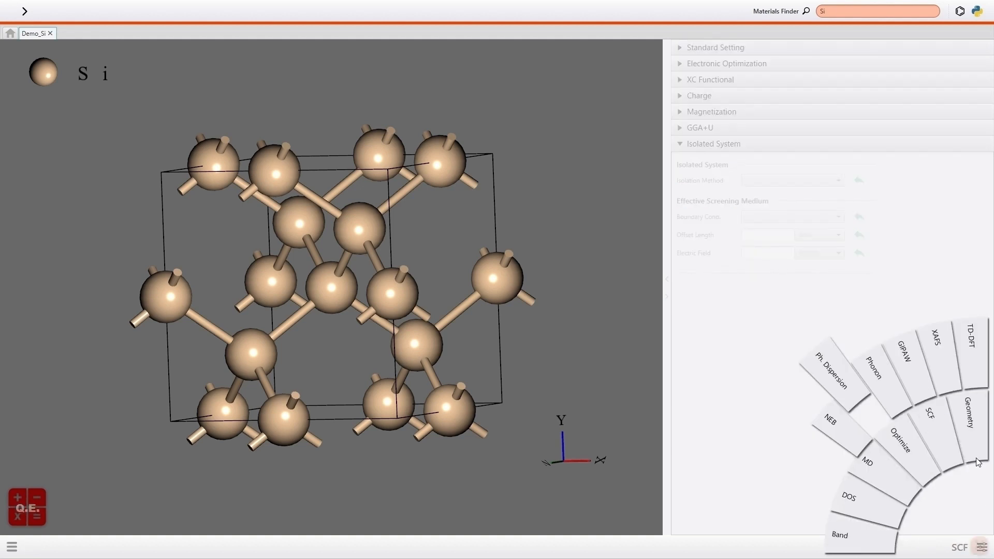
pyautogui.click(905, 449)
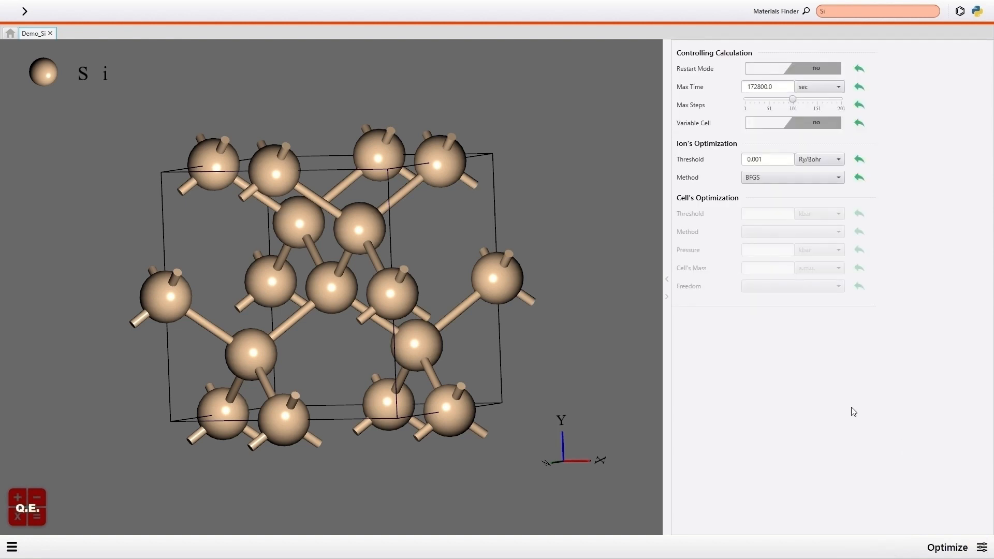
pyautogui.click(760, 130)
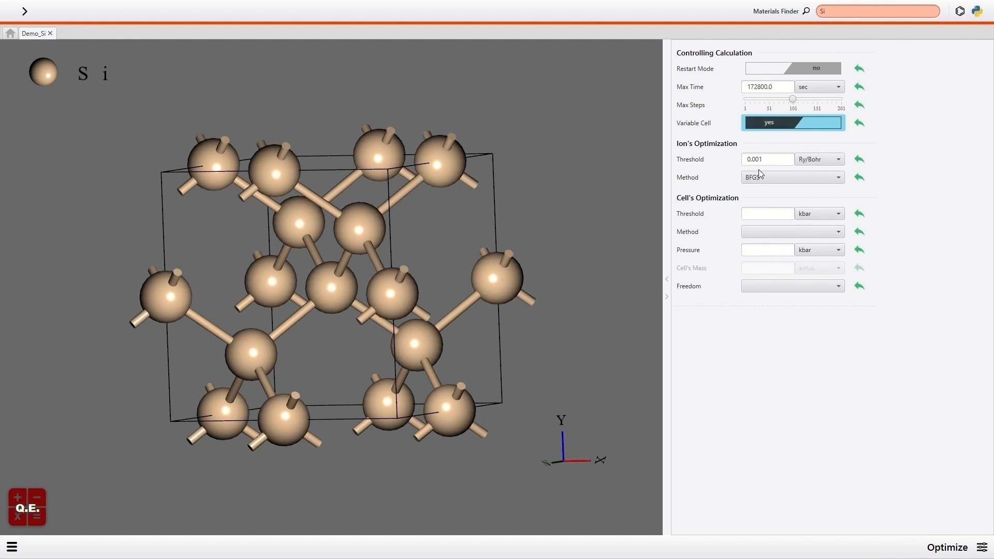
pyautogui.click(859, 219)
pyautogui.click(862, 232)
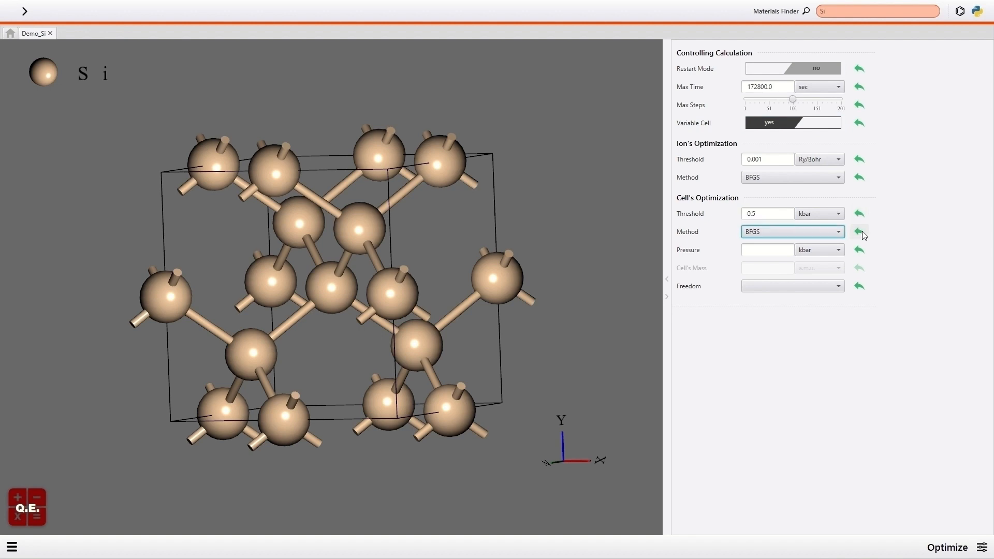
pyautogui.click(863, 250)
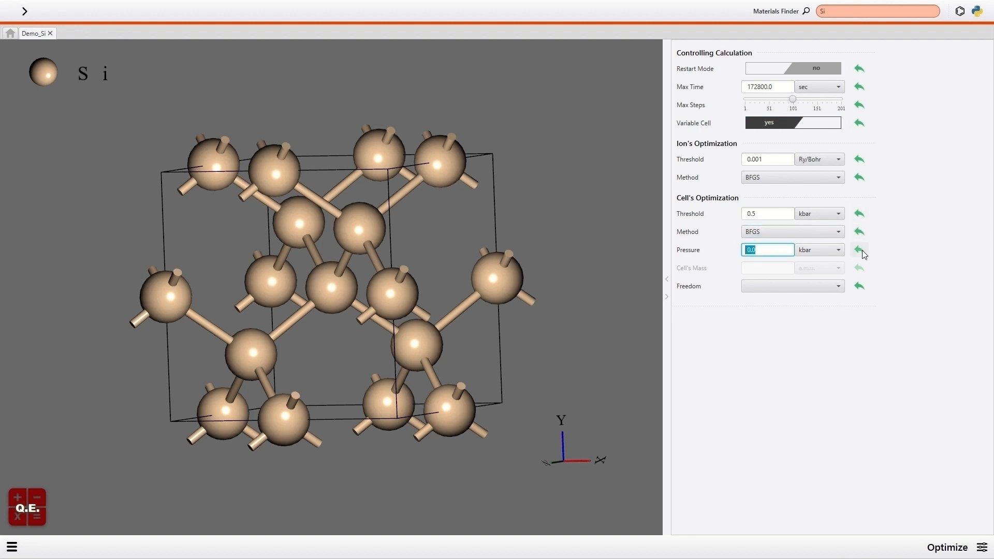
pyautogui.click(860, 288)
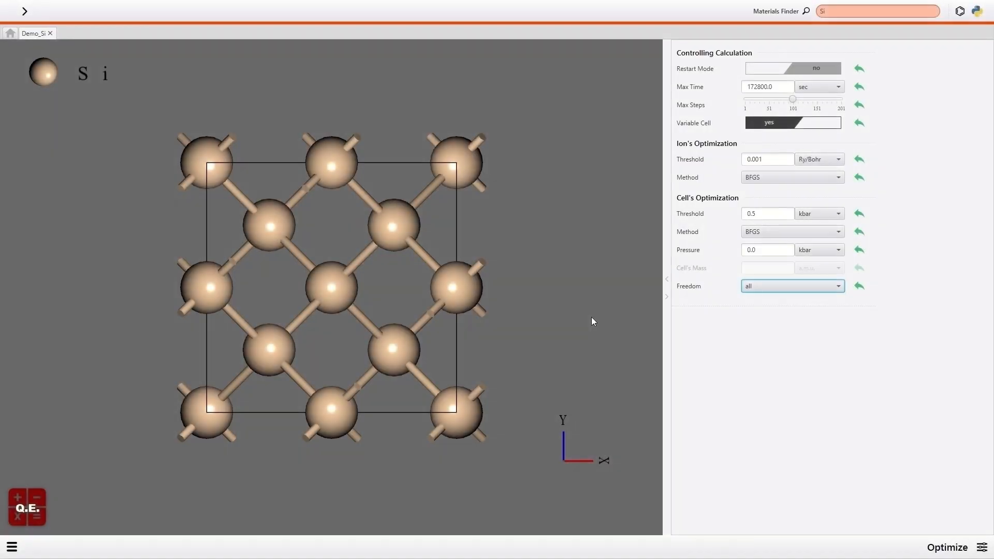
# - Convert the silicon crystal to its primitive cell in the Modeler
pyautogui.click(13, 547)
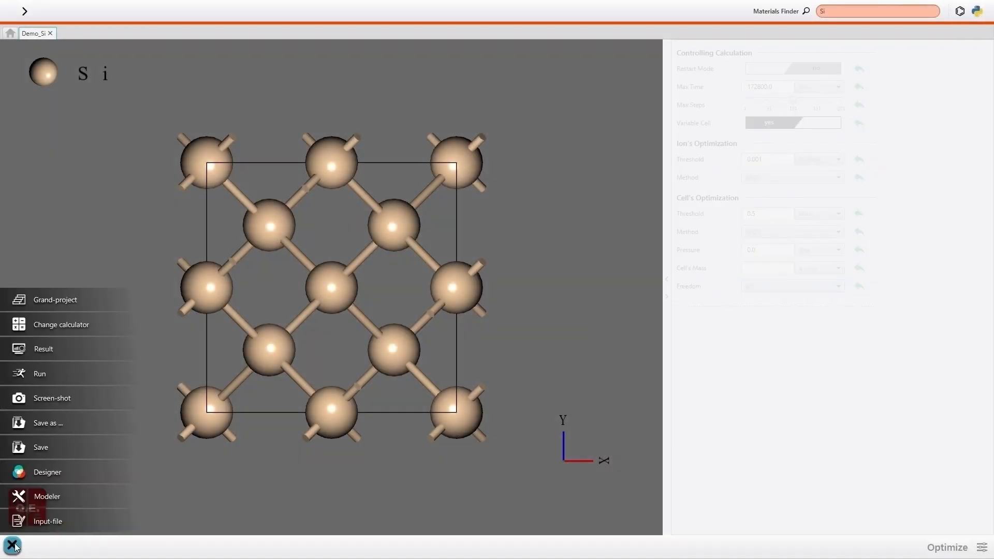
pyautogui.click(41, 497)
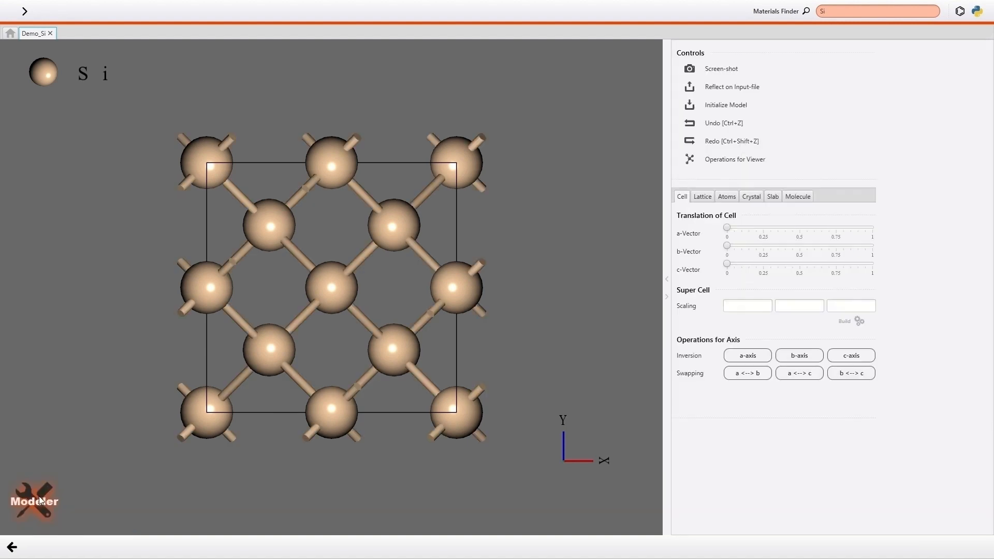
pyautogui.click(753, 202)
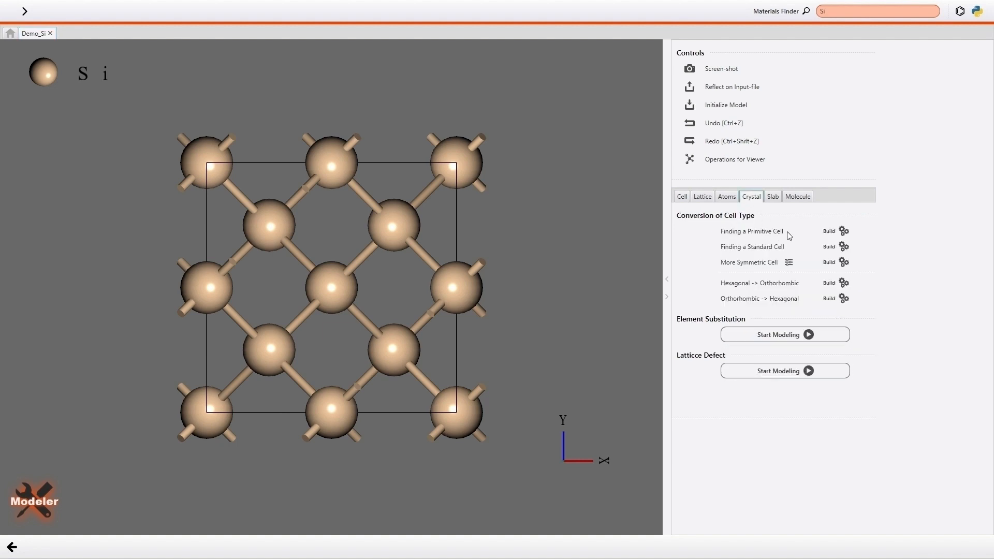
pyautogui.click(827, 233)
pyautogui.moveTo(461, 416); pyautogui.dragTo(430, 386)
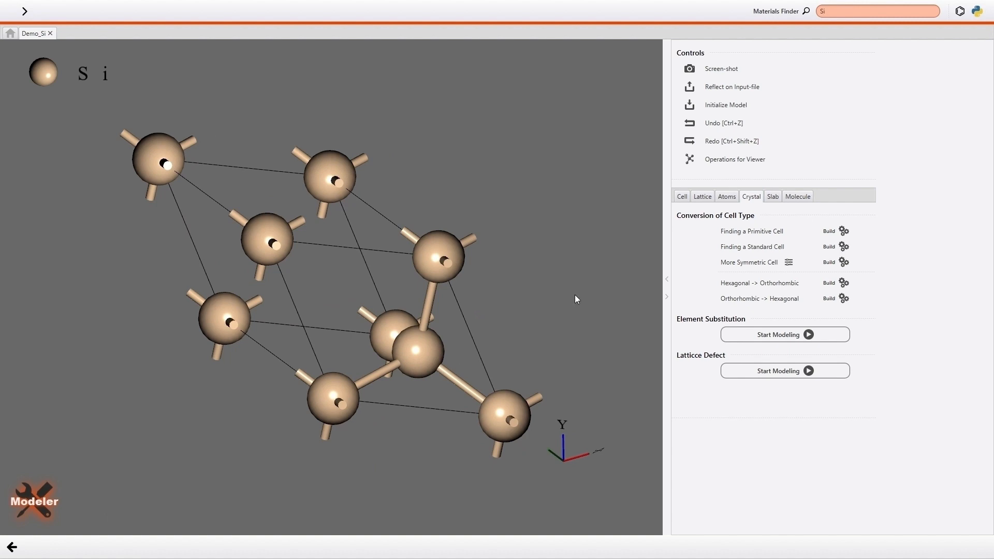
# - Translate the cell by about 0.25 along the a, b and c vectors, and reflect the model on the input file with corrections
pyautogui.click(682, 198)
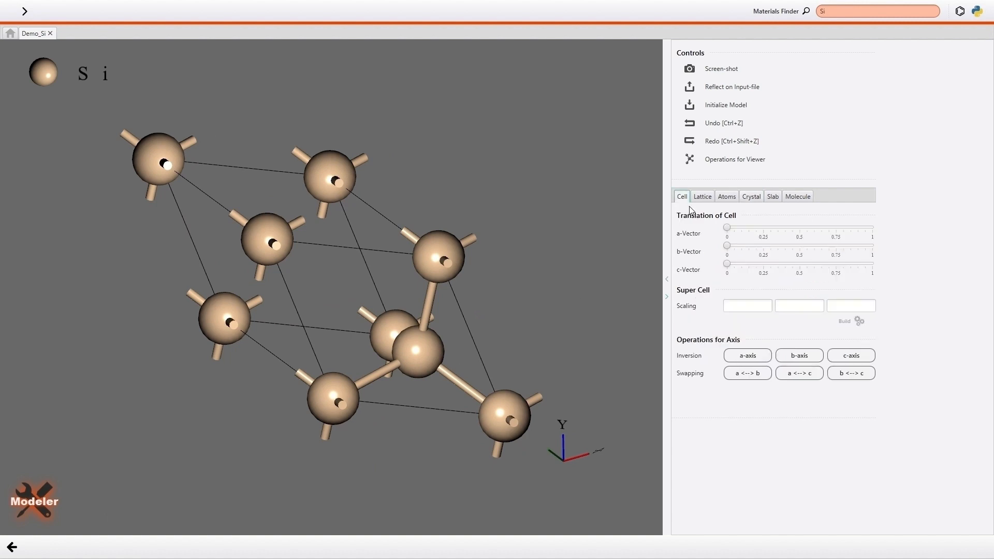
pyautogui.moveTo(732, 229); pyautogui.dragTo(763, 266)
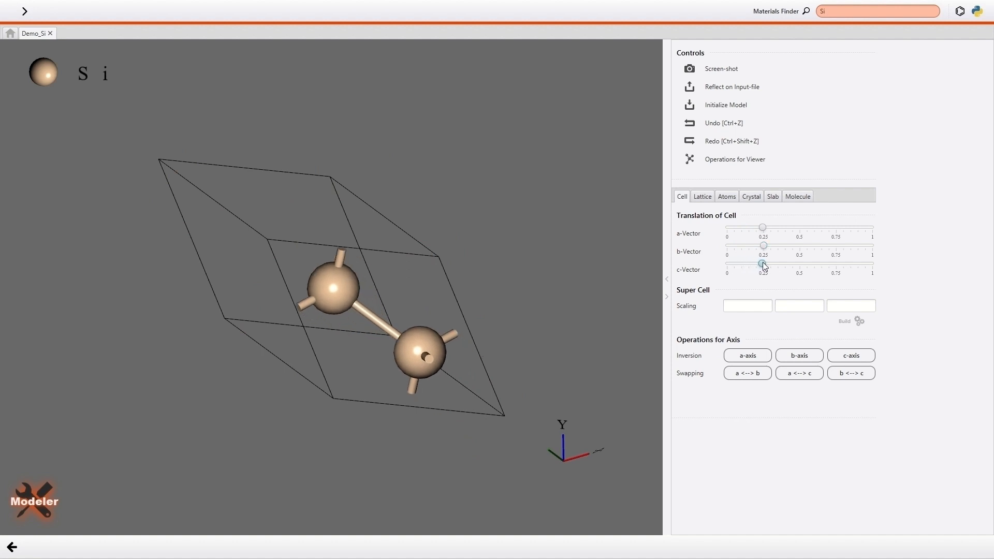
pyautogui.moveTo(463, 347); pyautogui.dragTo(482, 334)
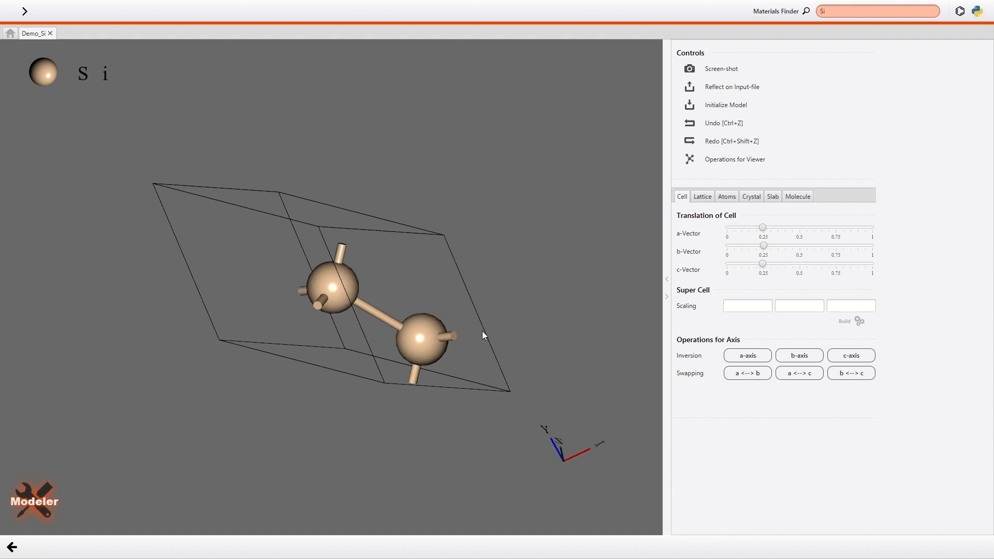
pyautogui.click(689, 88)
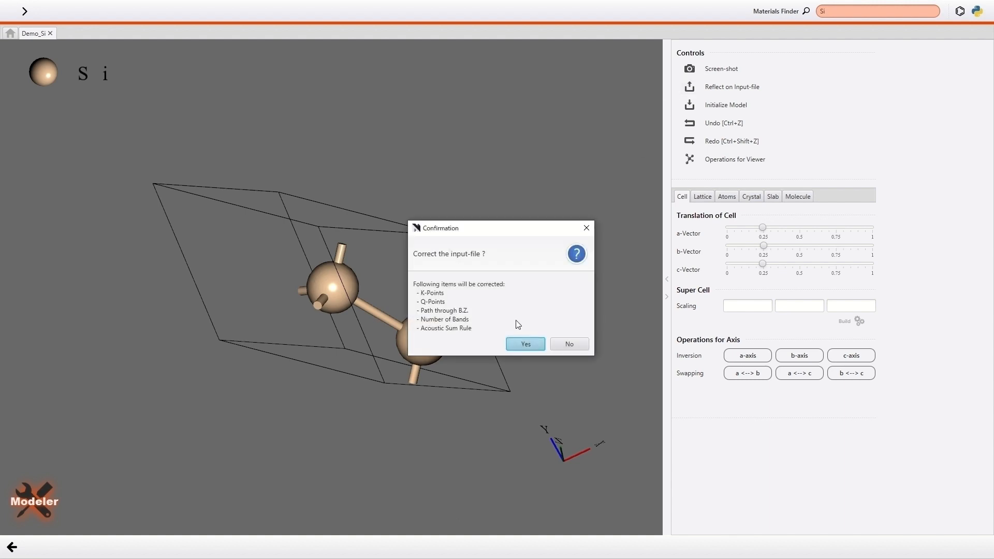
pyautogui.click(518, 345)
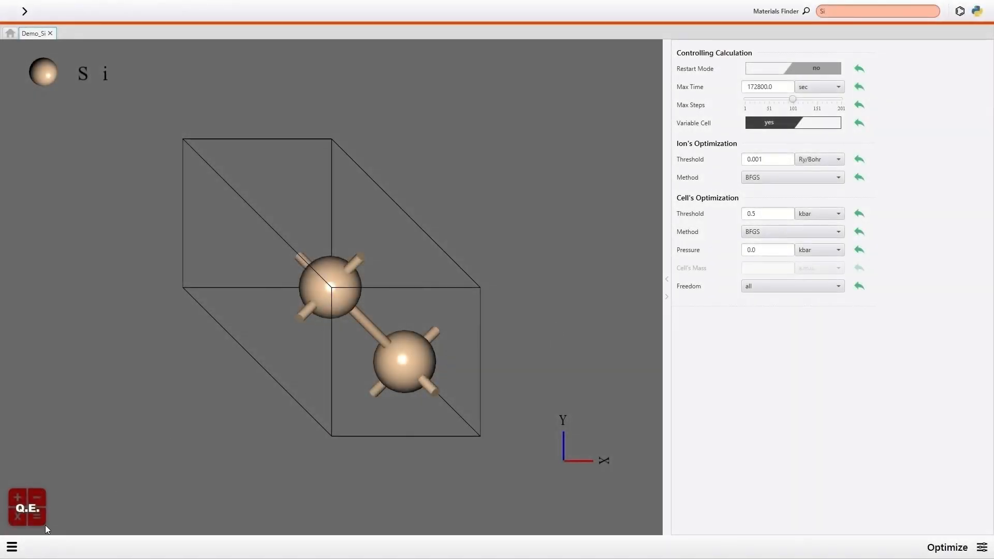
# - Run an Optimize job for Demo_Si on localhost with 2 MPI processes and 5 OpenMP threads
pyautogui.click(12, 547)
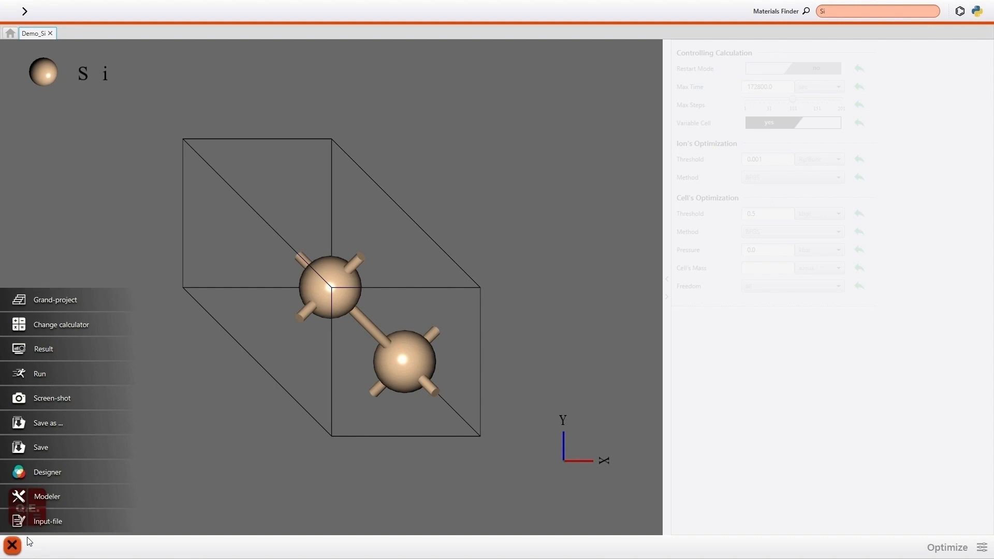
pyautogui.click(40, 373)
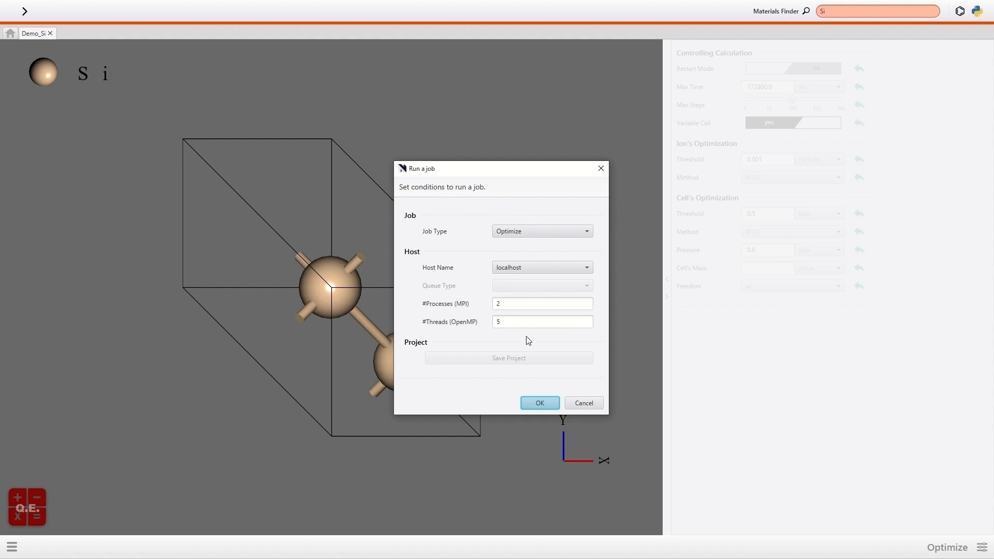
pyautogui.click(540, 403)
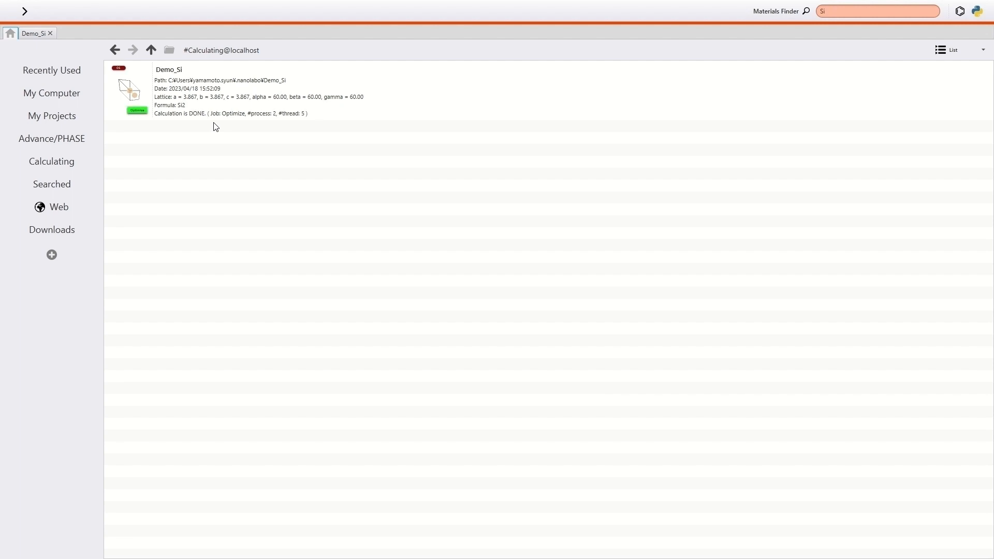
# - Open the results of the calculated Demo_Si project and read through its input file and optimization log
pyautogui.doubleClick(201, 95)
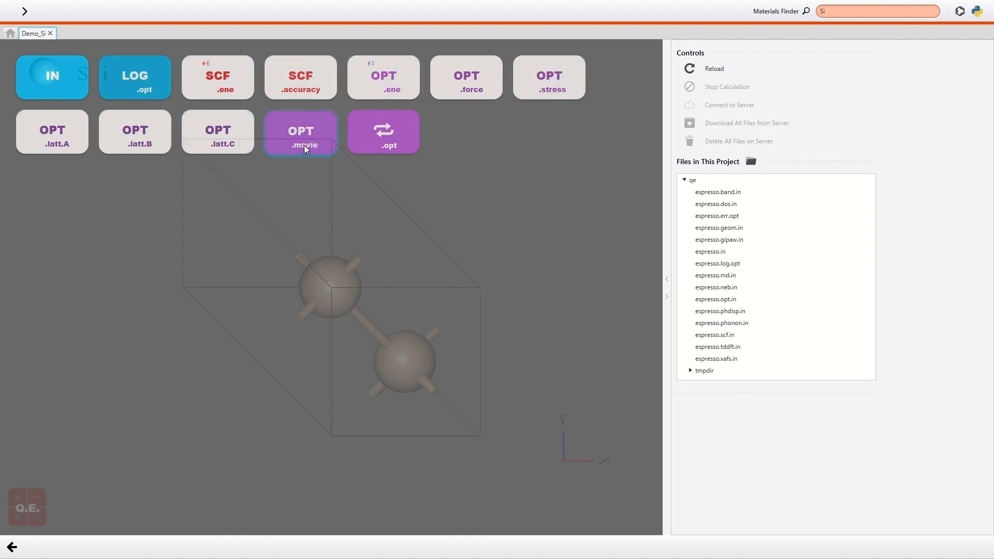
pyautogui.click(52, 67)
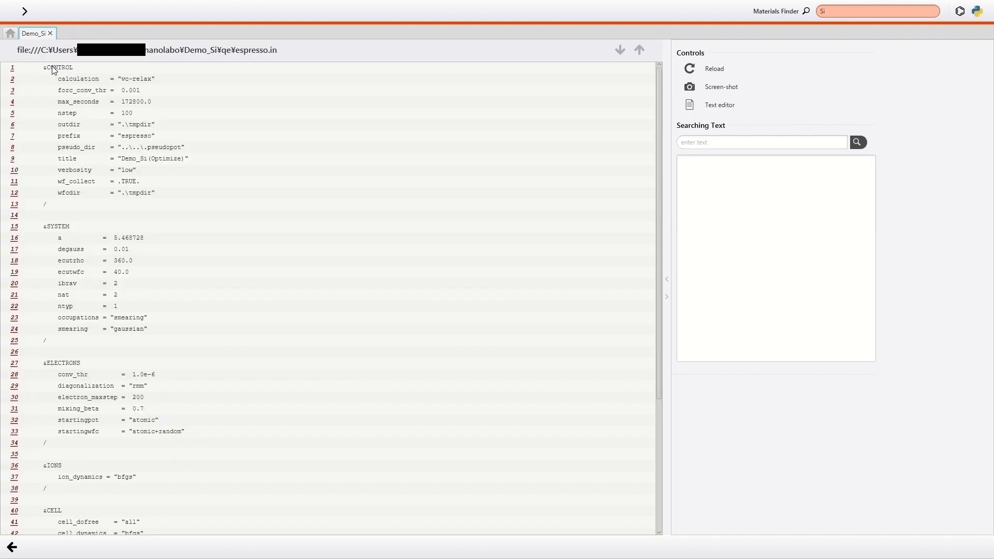
pyautogui.scroll(-6, 299, 176)
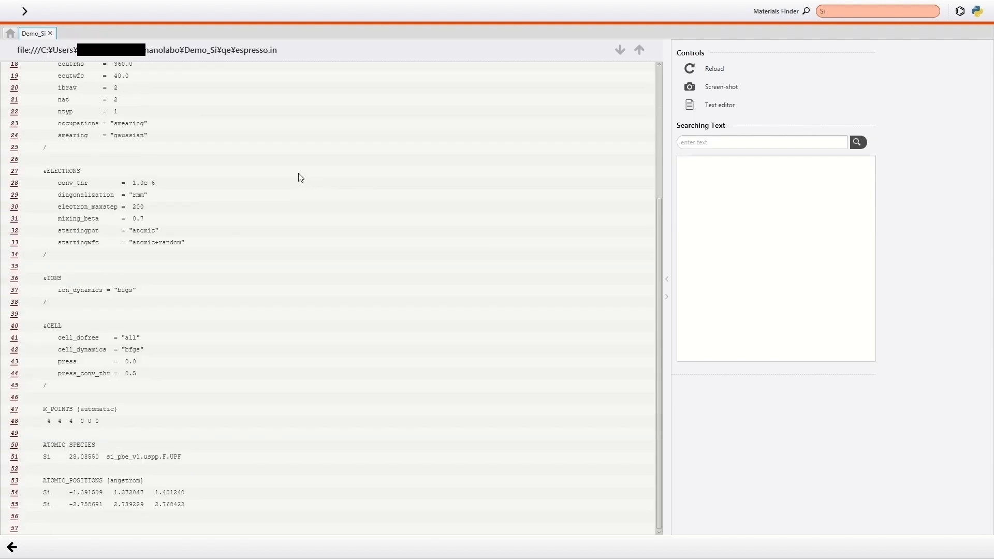
pyautogui.scroll(6, 298, 174)
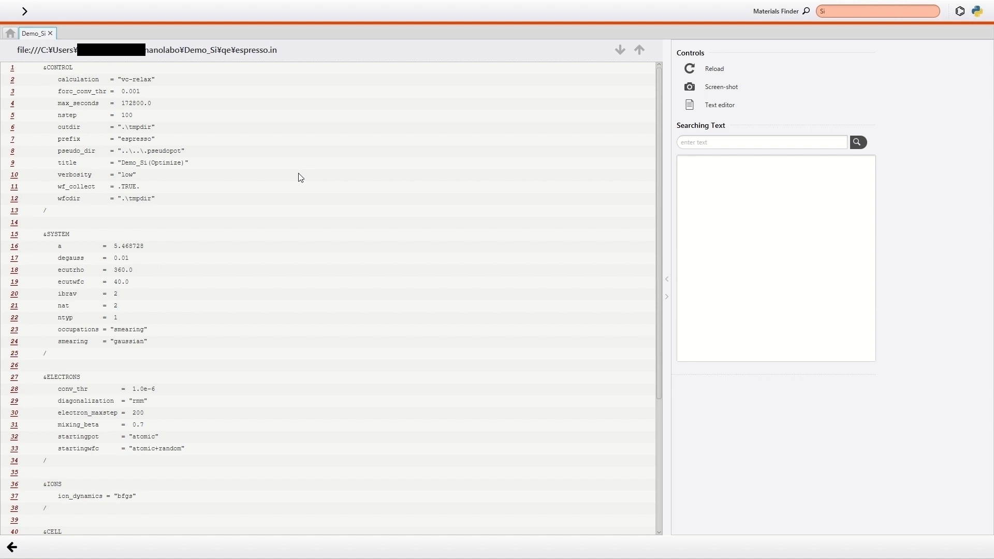
pyautogui.click(11, 547)
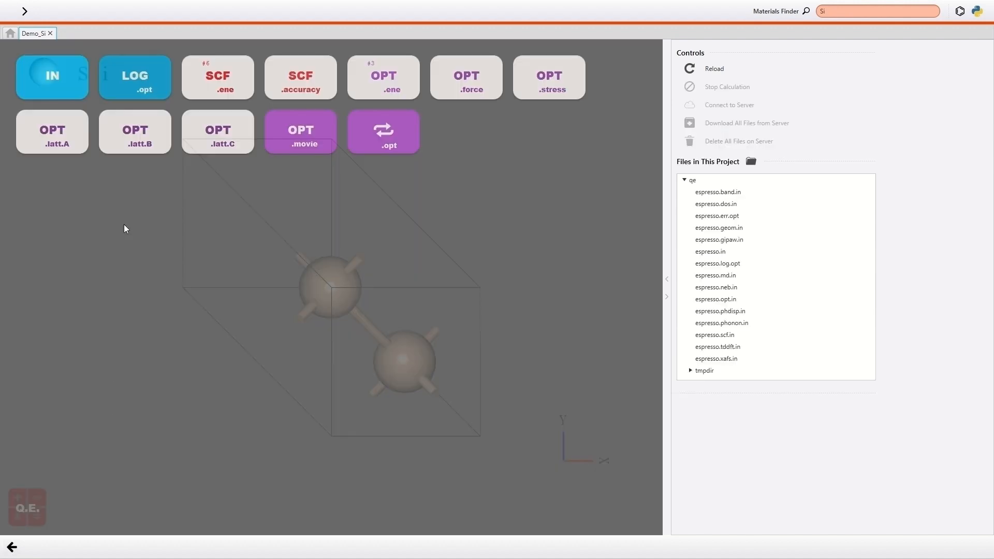
pyautogui.click(147, 82)
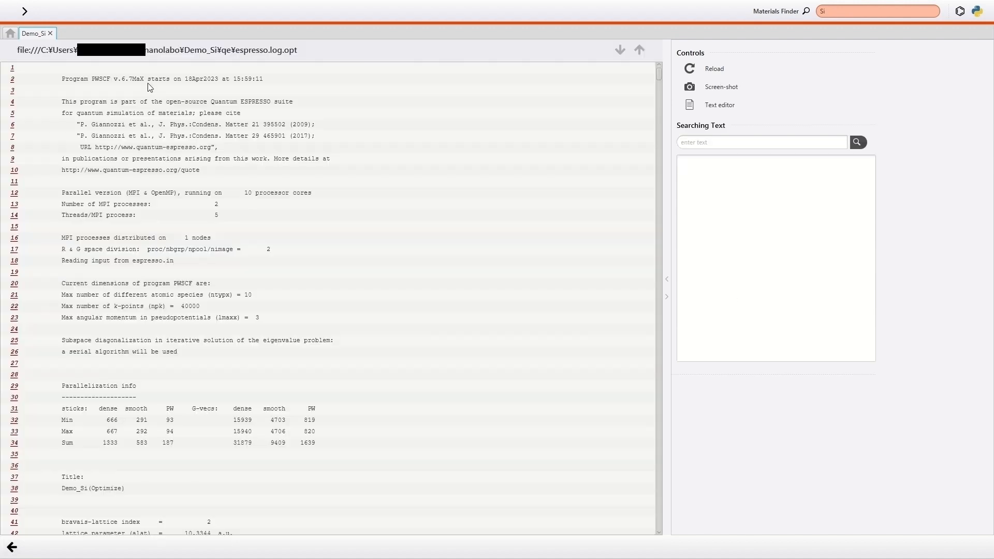
pyautogui.moveTo(658, 72); pyautogui.dragTo(662, 535)
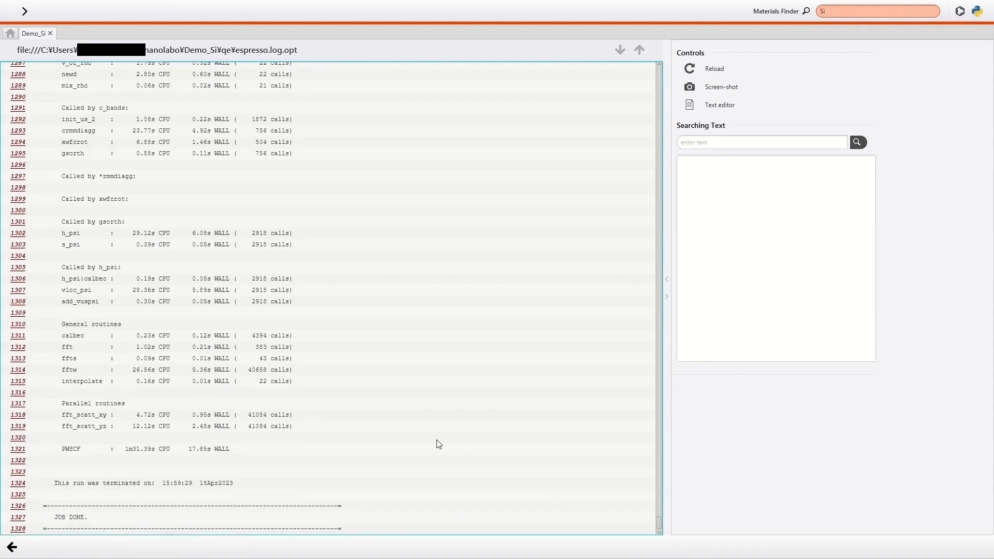
pyautogui.click(15, 552)
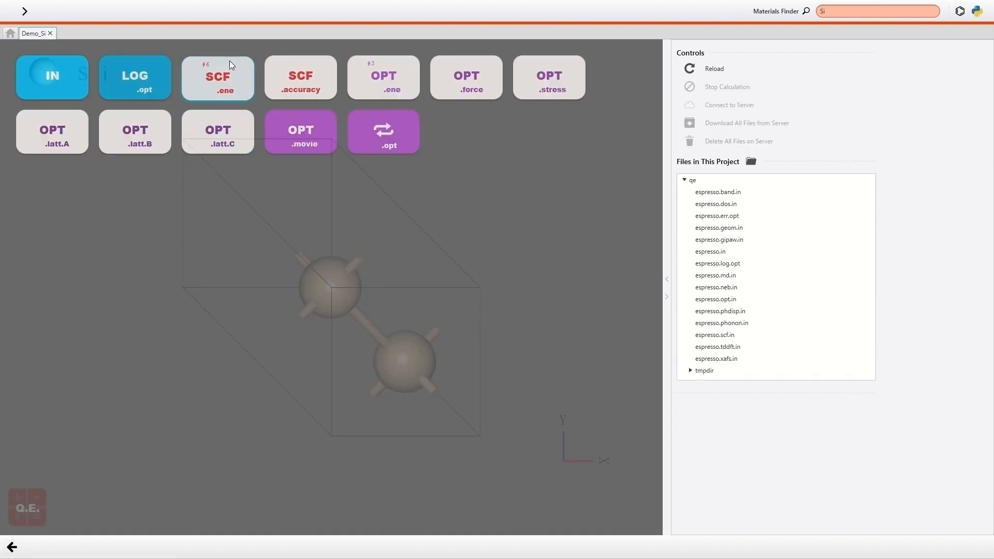
# - Examine the total-energy graphs for SCF convergence and for the geometric optimization
pyautogui.click(220, 82)
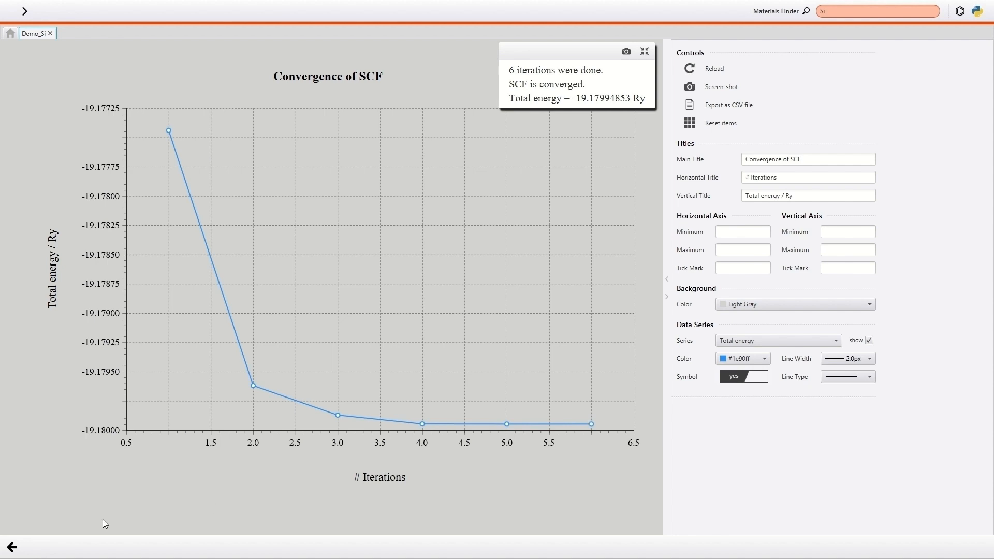
pyautogui.click(15, 548)
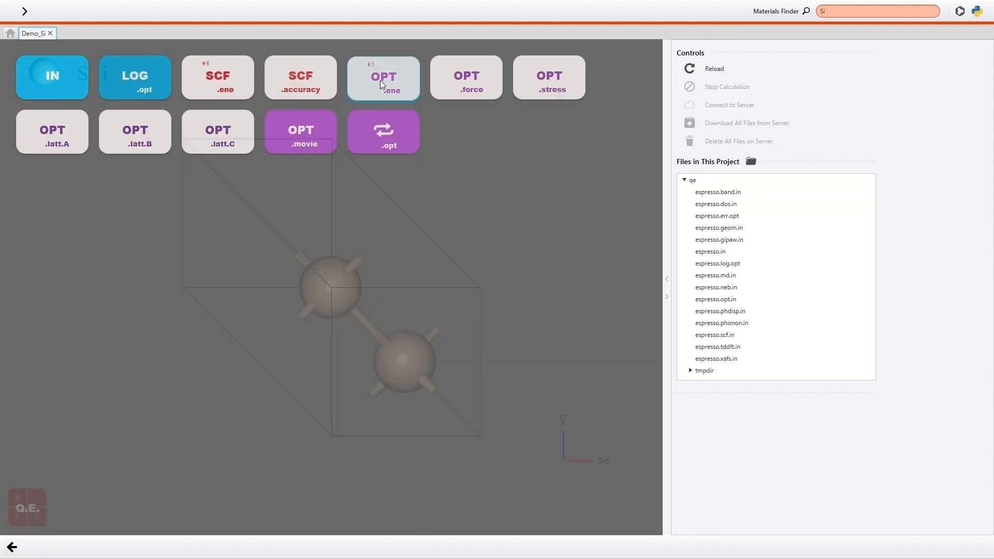
pyautogui.click(386, 92)
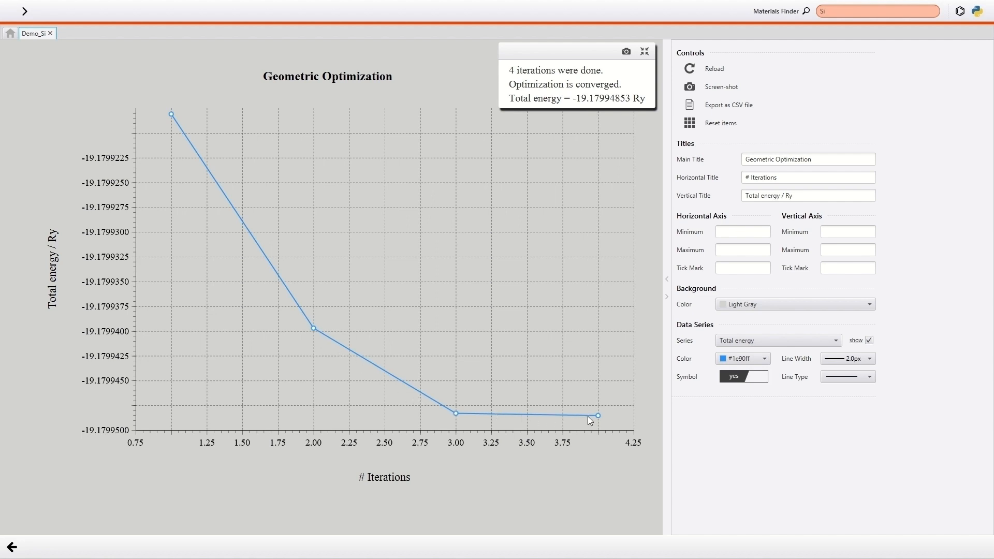
pyautogui.click(12, 548)
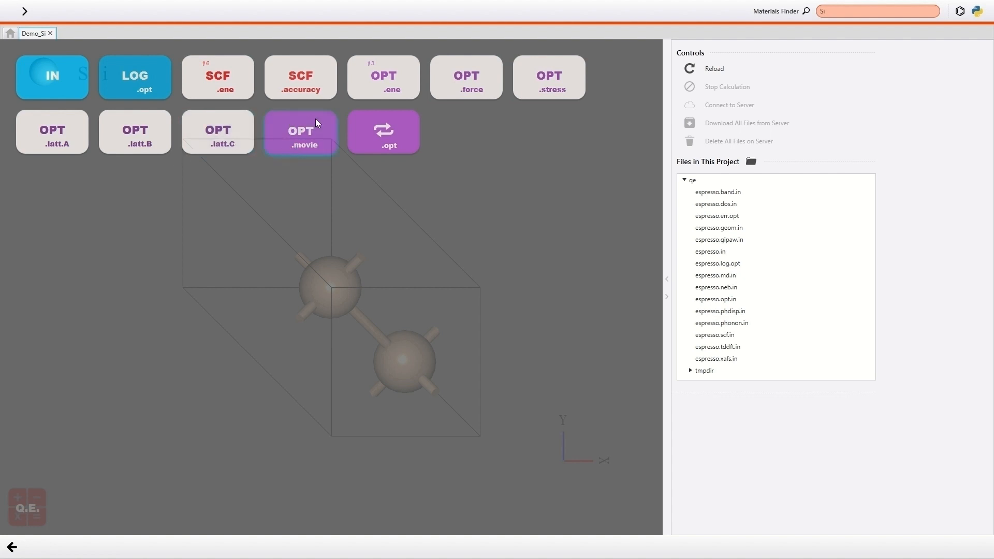
# - Play the optimization movie through to its last atomic configuration and return to the result list
pyautogui.click(311, 146)
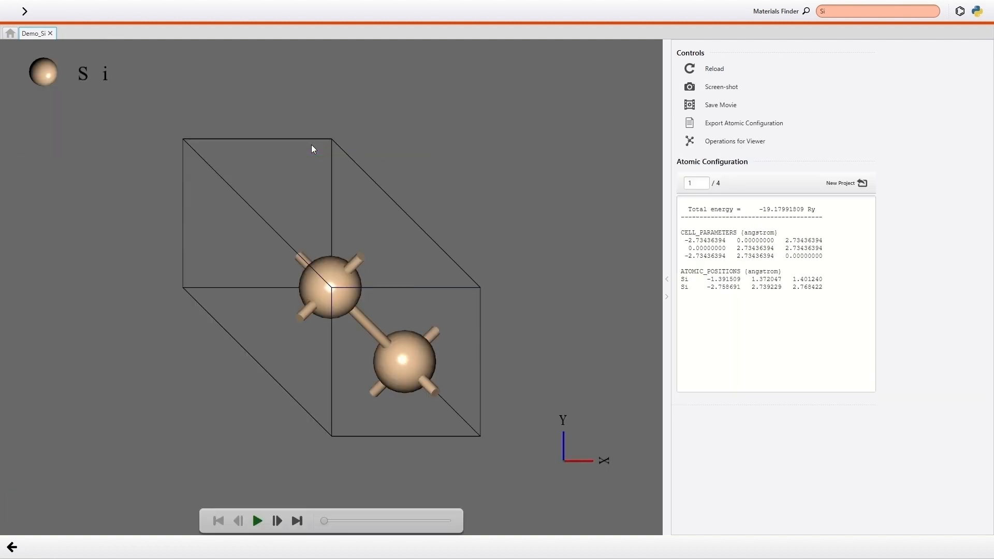
pyautogui.click(261, 526)
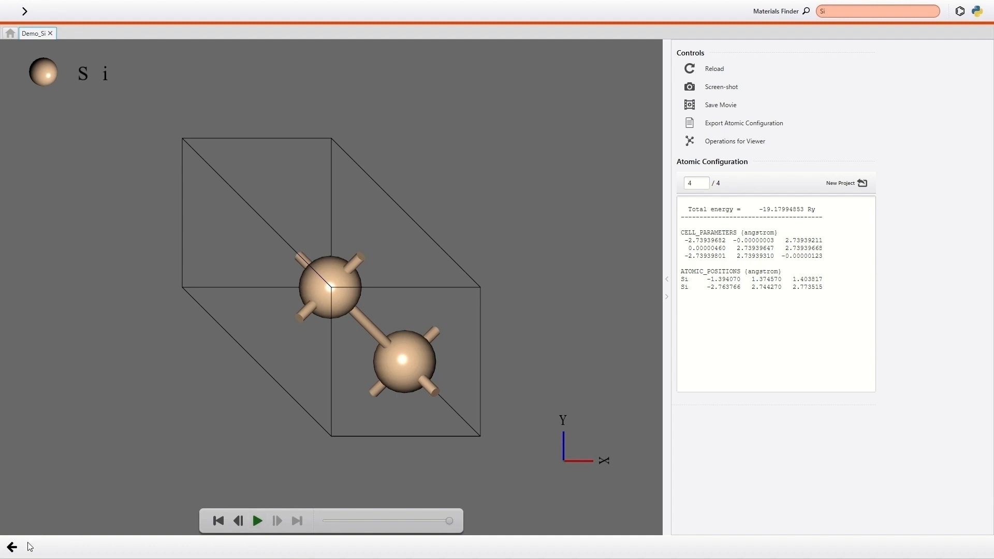
pyautogui.click(12, 547)
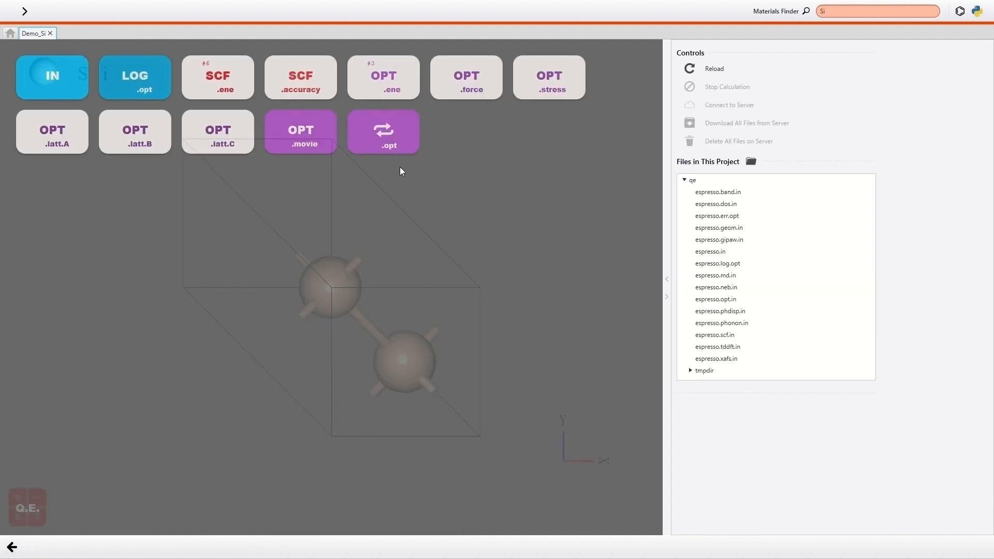
# - Replace the project's initial atomic configuration with the optimized one
pyautogui.click(383, 138)
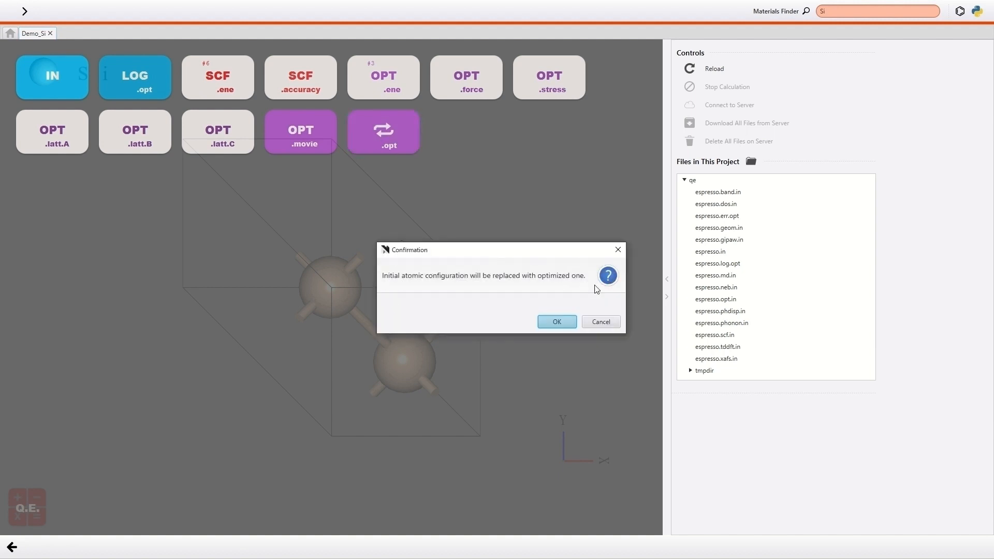
pyautogui.click(546, 325)
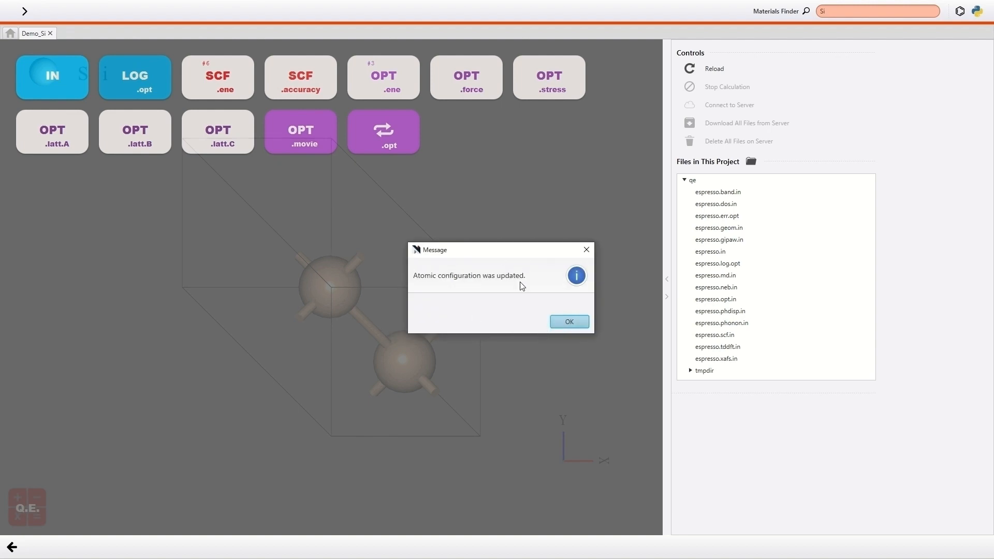
pyautogui.click(570, 323)
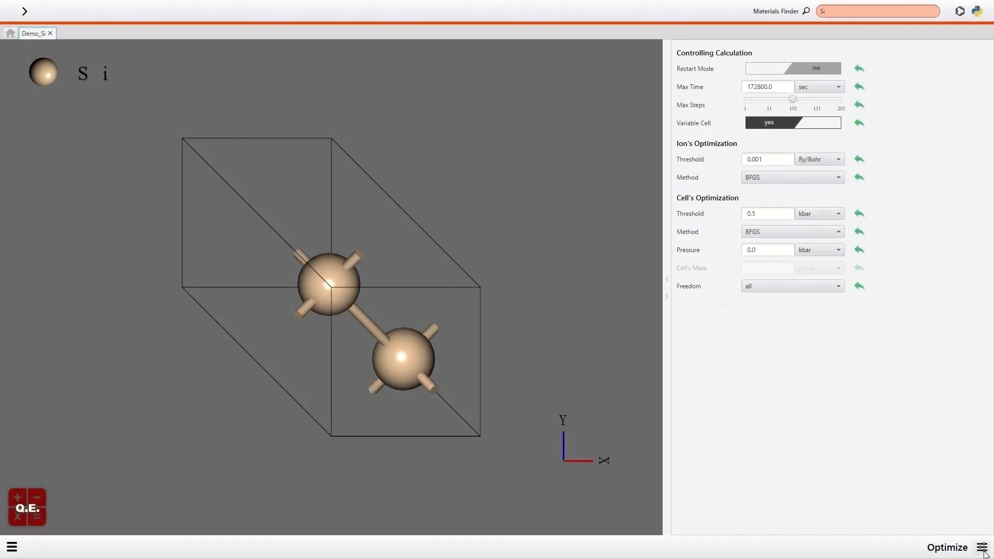
# - Switch to the DOS settings and run a DOS job on localhost with 2 MPI processes and 5 OpenMP threads
pyautogui.click(982, 547)
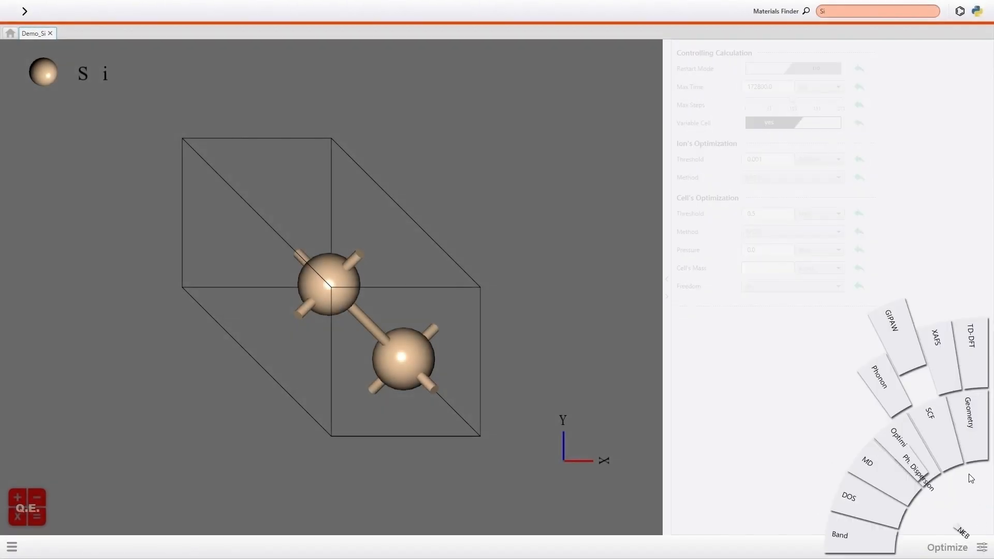
pyautogui.click(853, 499)
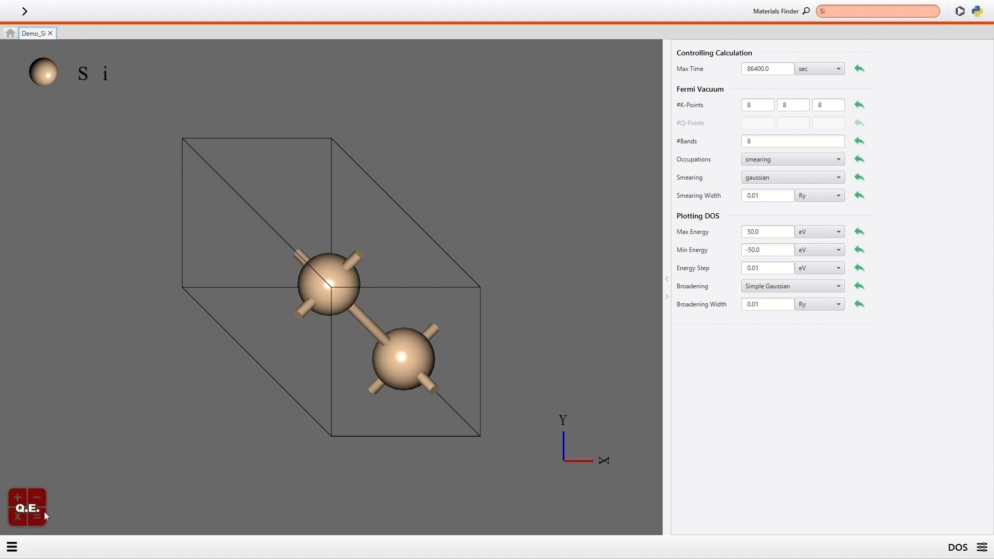
pyautogui.click(13, 547)
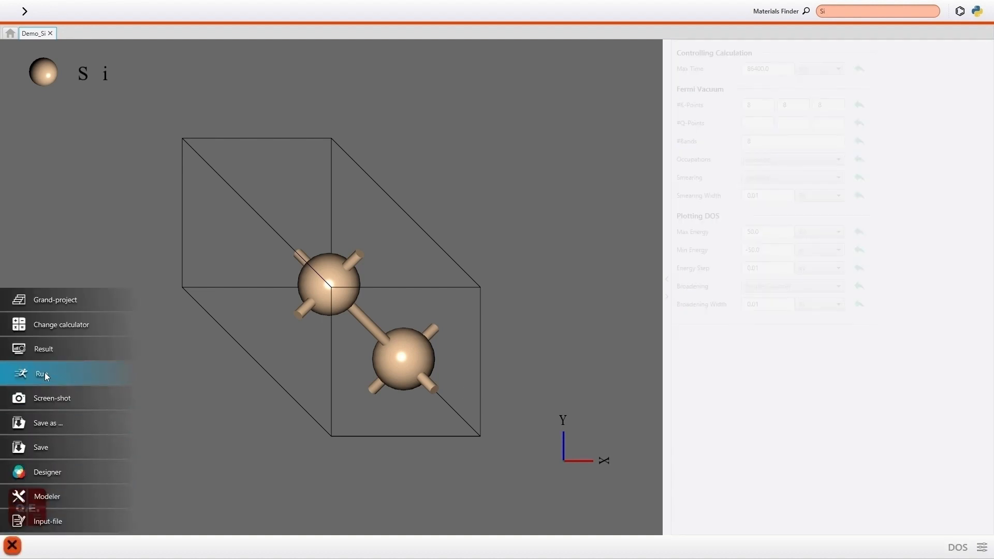
pyautogui.click(46, 373)
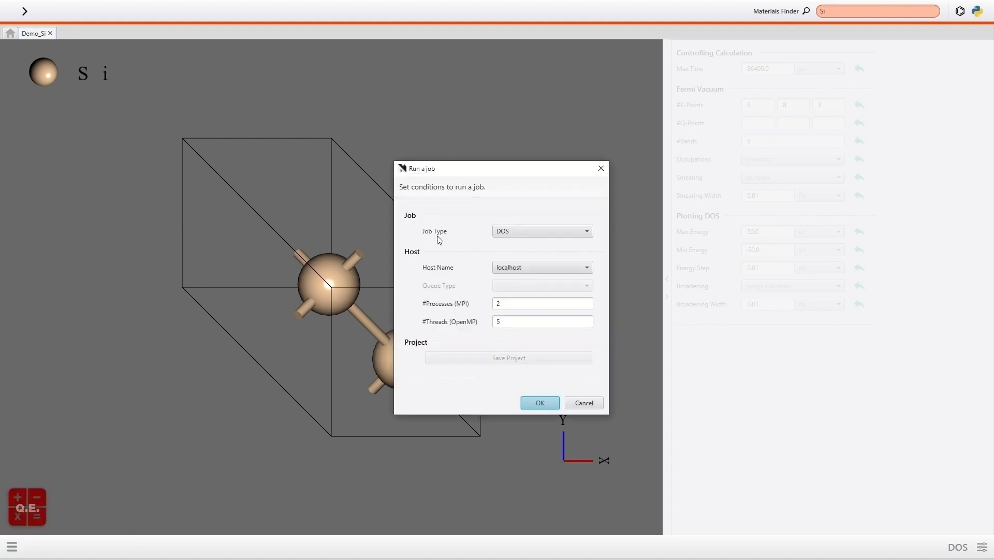
pyautogui.click(542, 403)
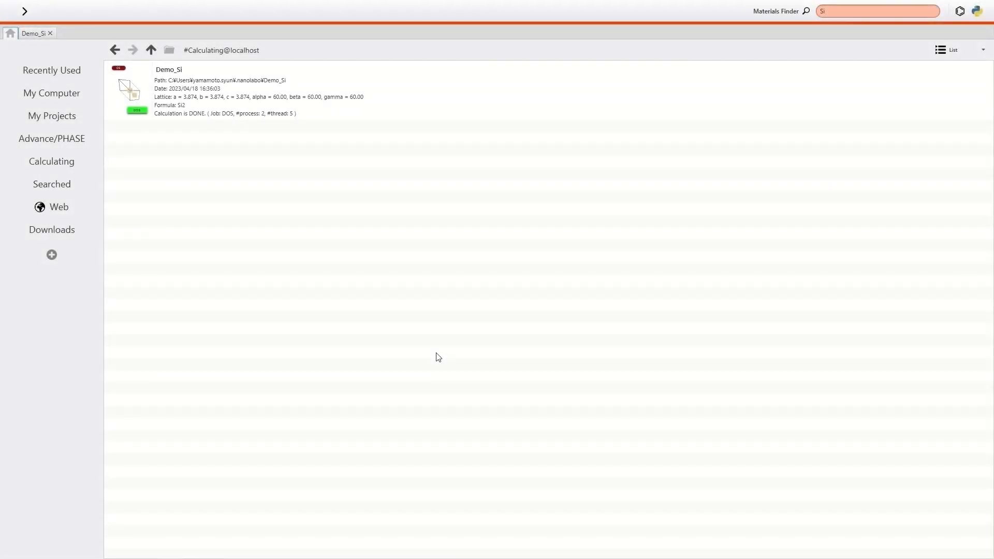
# - Examine the density of states graph in the Demo_Si results and return to the project's DOS settings
pyautogui.doubleClick(260, 105)
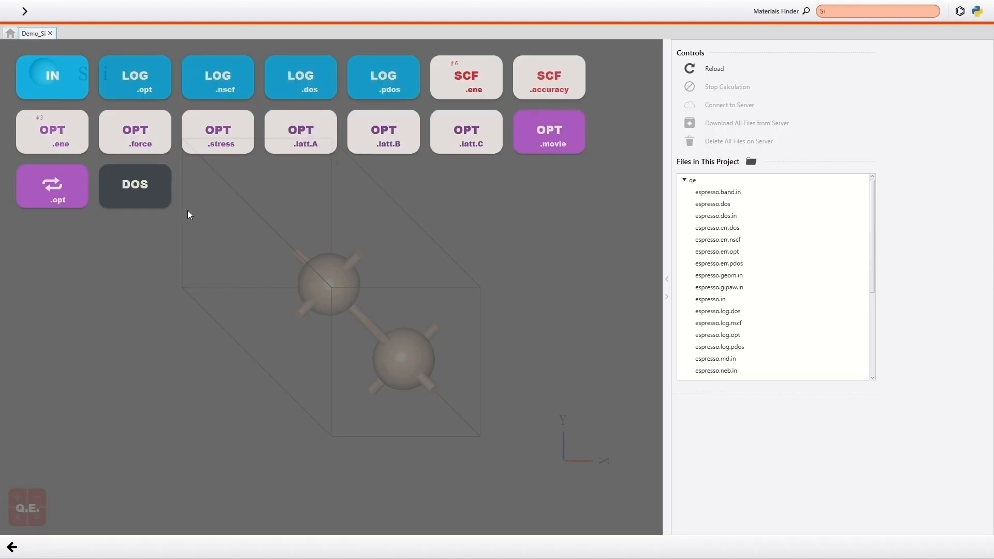
pyautogui.click(140, 204)
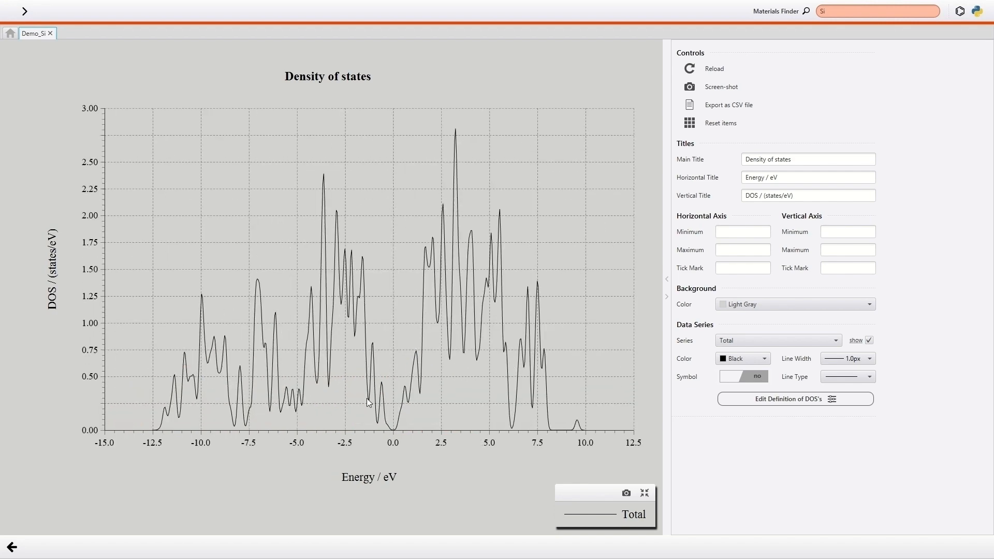
pyautogui.click(12, 548)
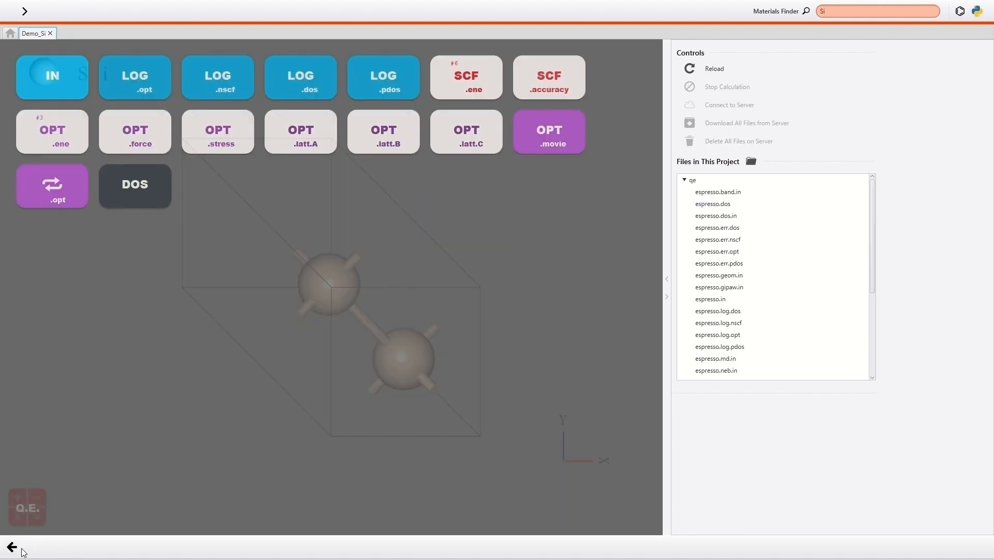
pyautogui.click(12, 548)
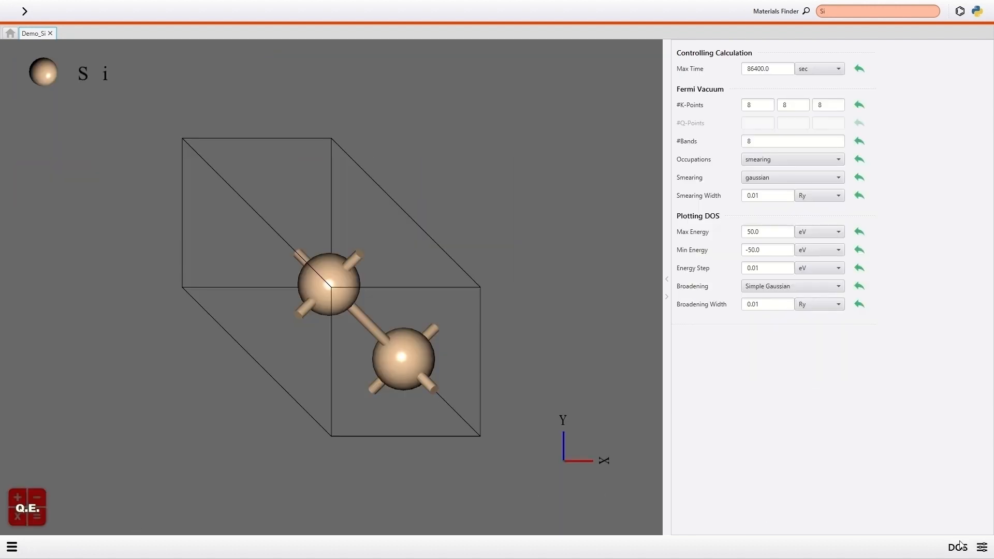
# - Switch to the Band settings, then convert the silicon model to its primitive cell in the Modeler and reflect it on the input file
pyautogui.click(985, 548)
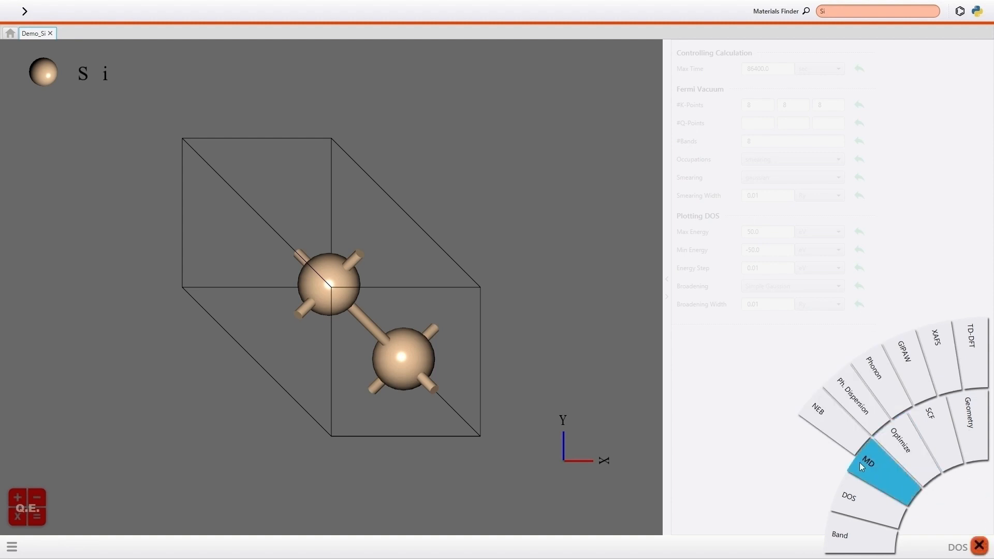
pyautogui.click(844, 536)
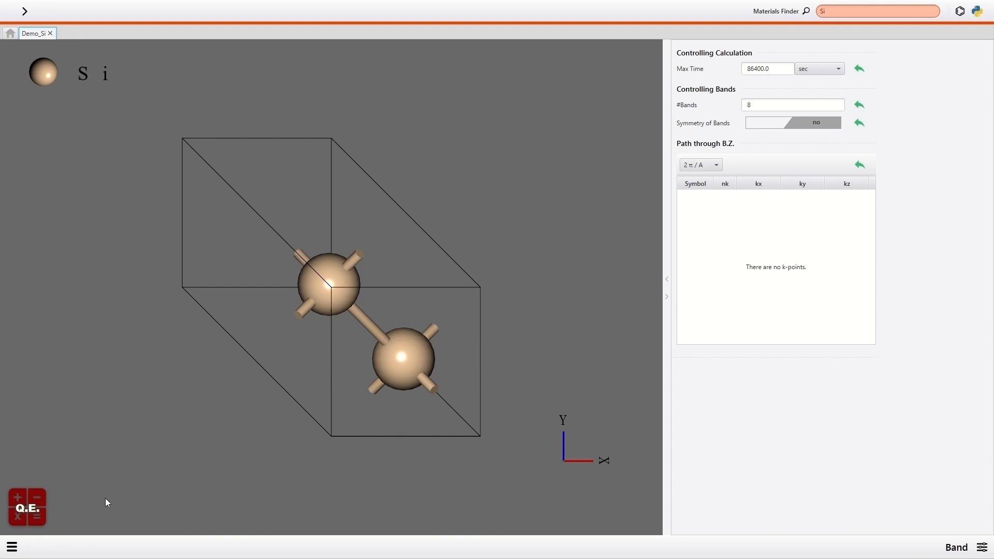
pyautogui.click(12, 548)
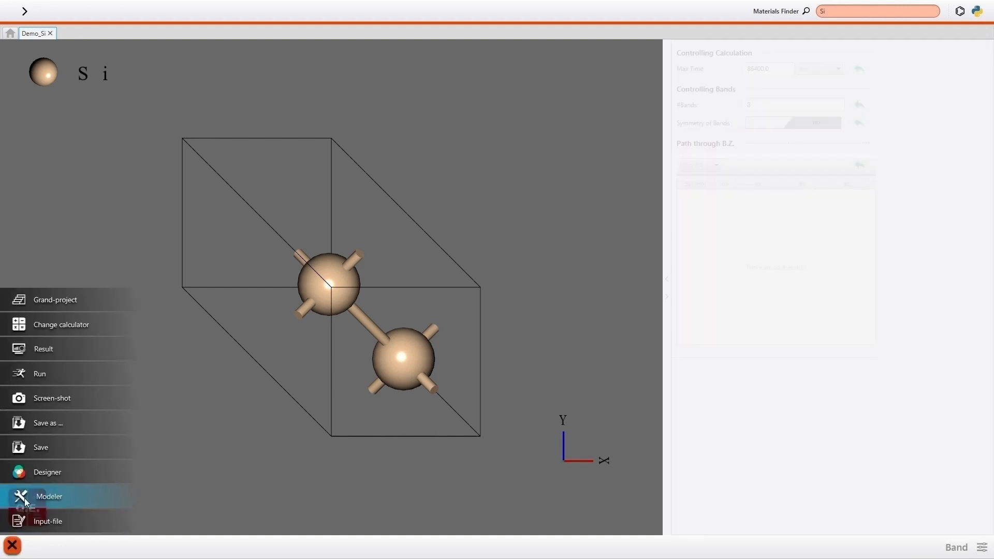
pyautogui.click(25, 499)
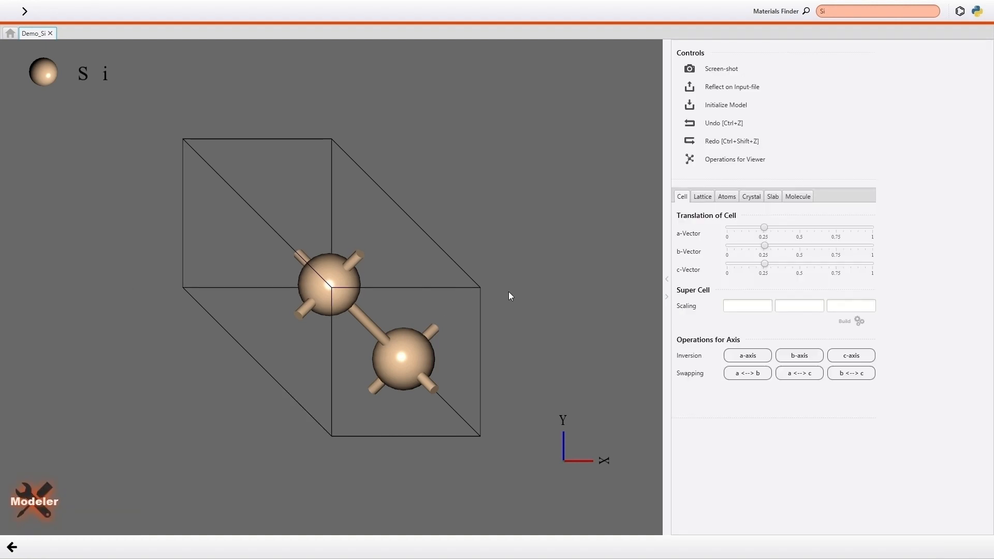
pyautogui.click(754, 200)
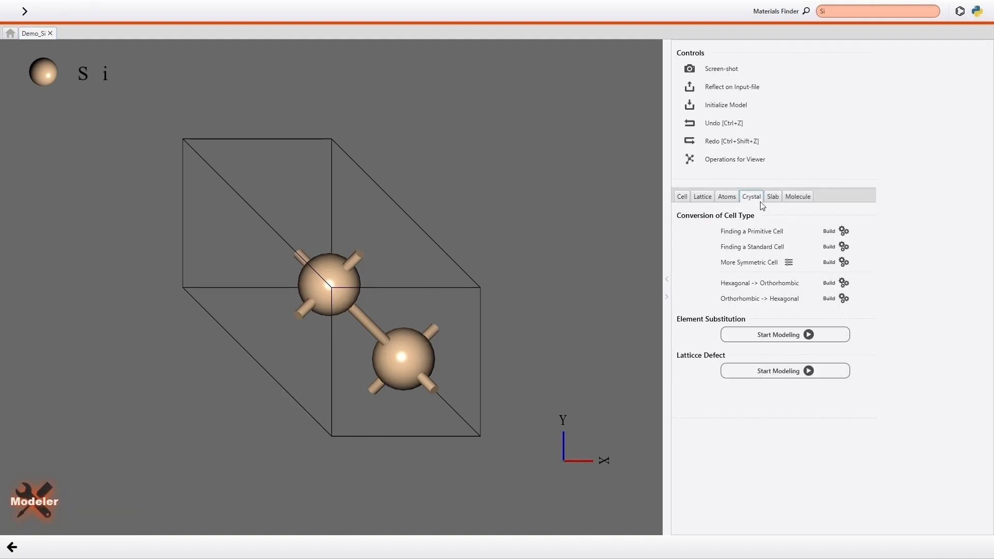
pyautogui.click(828, 246)
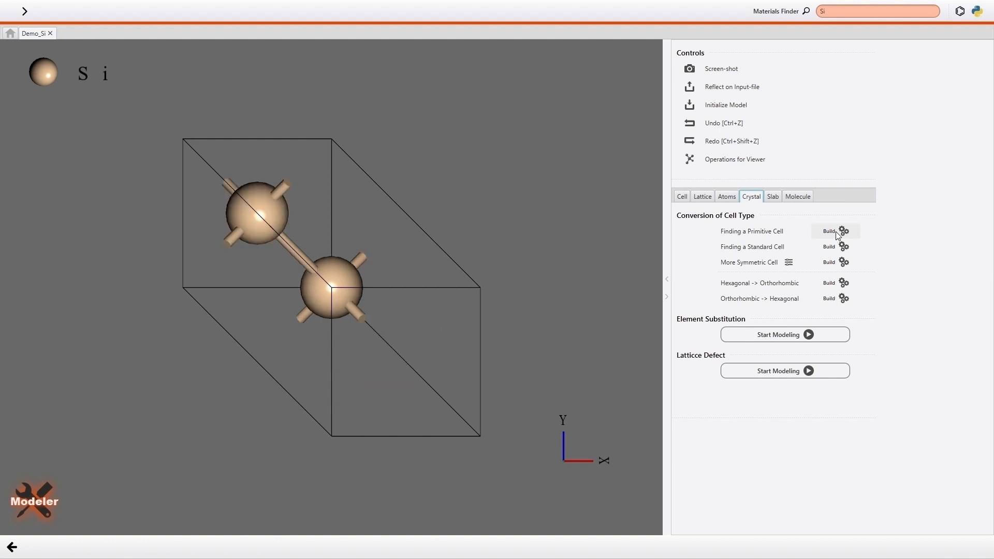
pyautogui.click(693, 87)
pyautogui.click(524, 346)
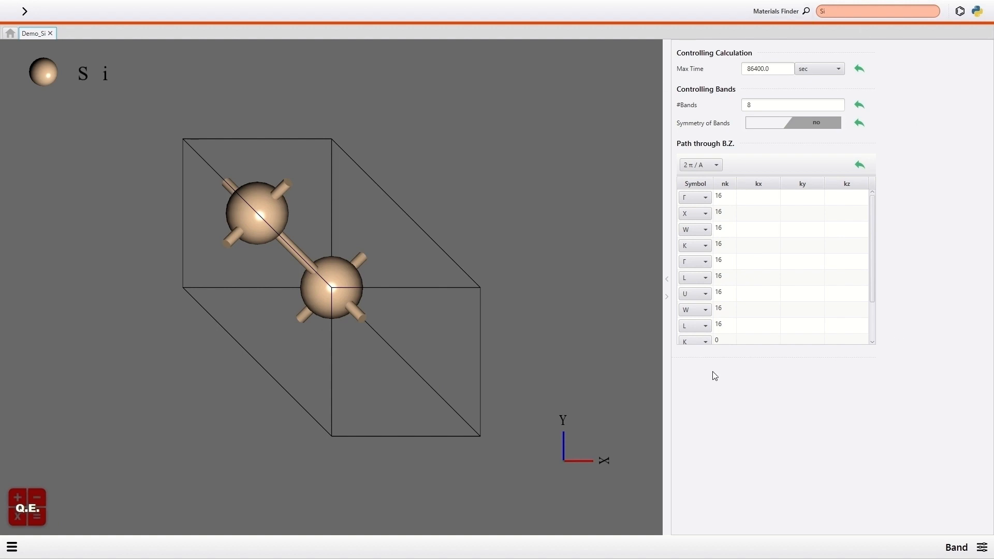
# - Run a Band job on localhost with 2 MPI processes and 5 OpenMP threads, and view the resulting band structure graph of Demo_Si
pyautogui.click(12, 547)
pyautogui.click(70, 372)
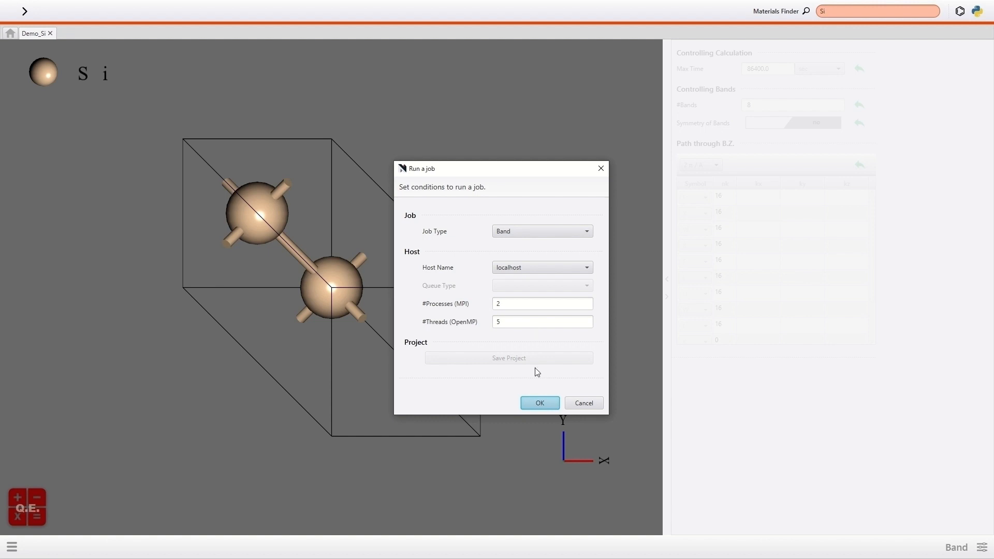
pyautogui.click(538, 403)
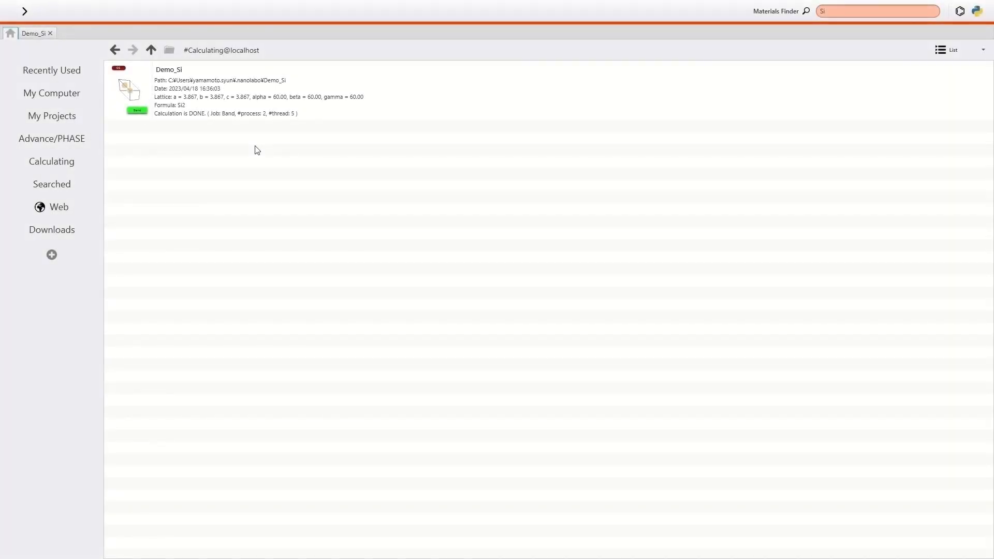
pyautogui.doubleClick(259, 105)
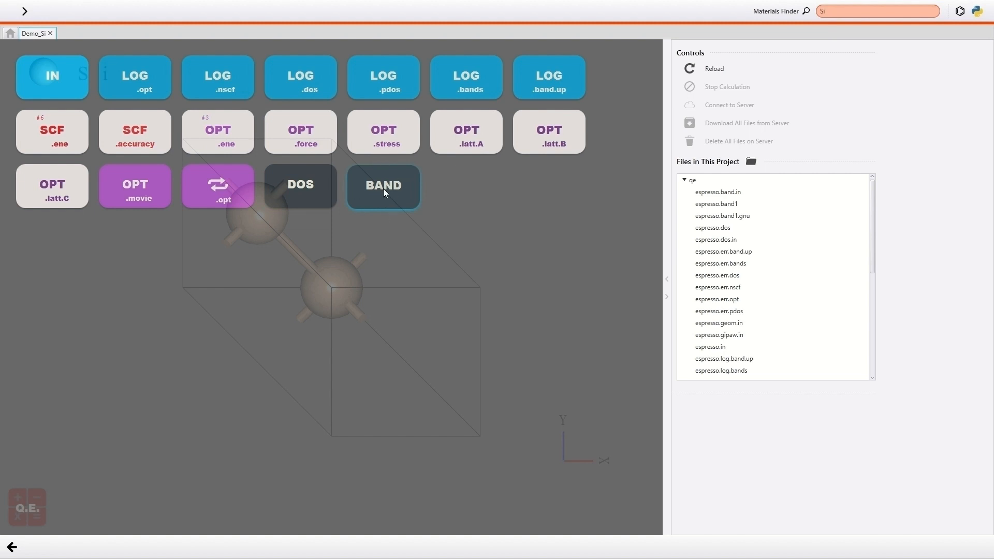
pyautogui.click(389, 202)
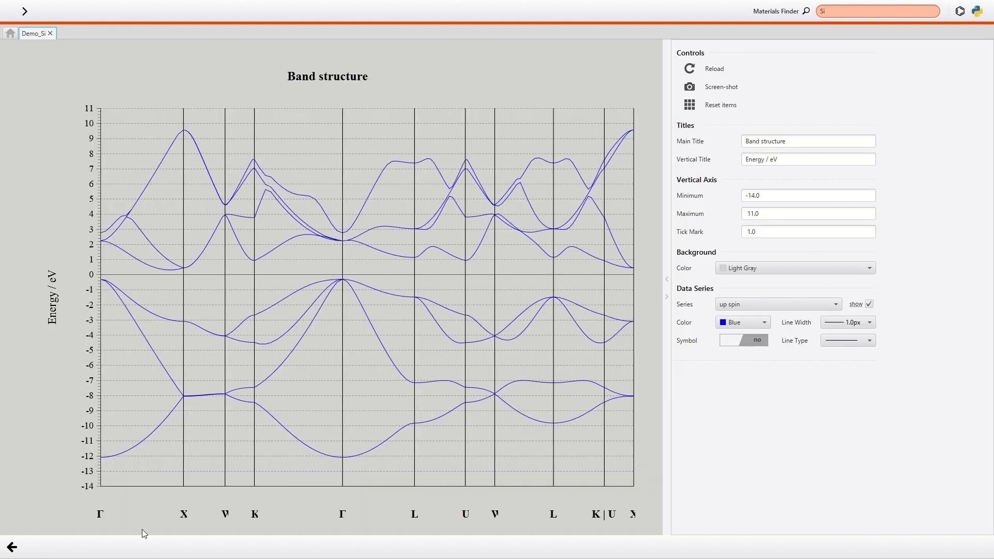
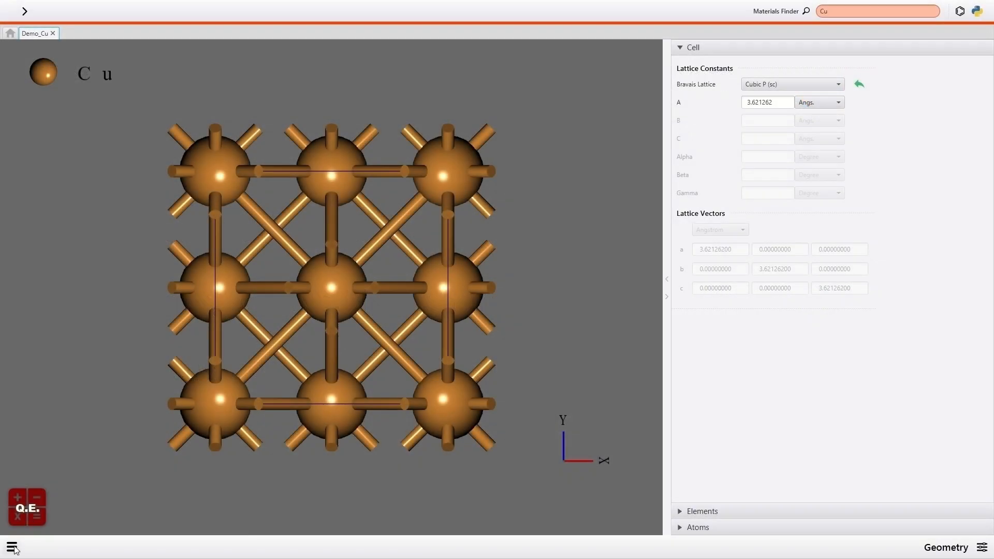
# - Change the calculator of the Demo_Cu project to LAMMPS
pyautogui.click(13, 548)
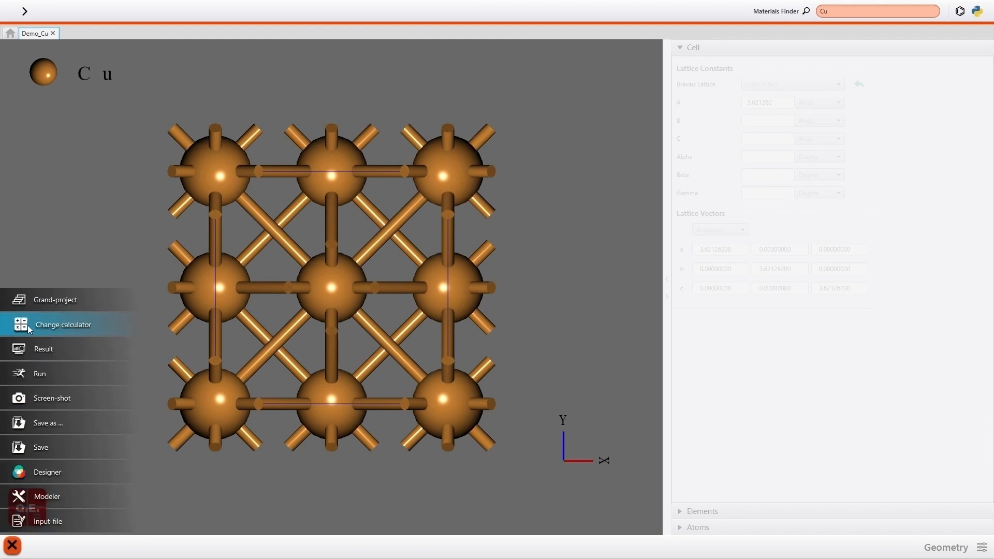
pyautogui.click(67, 329)
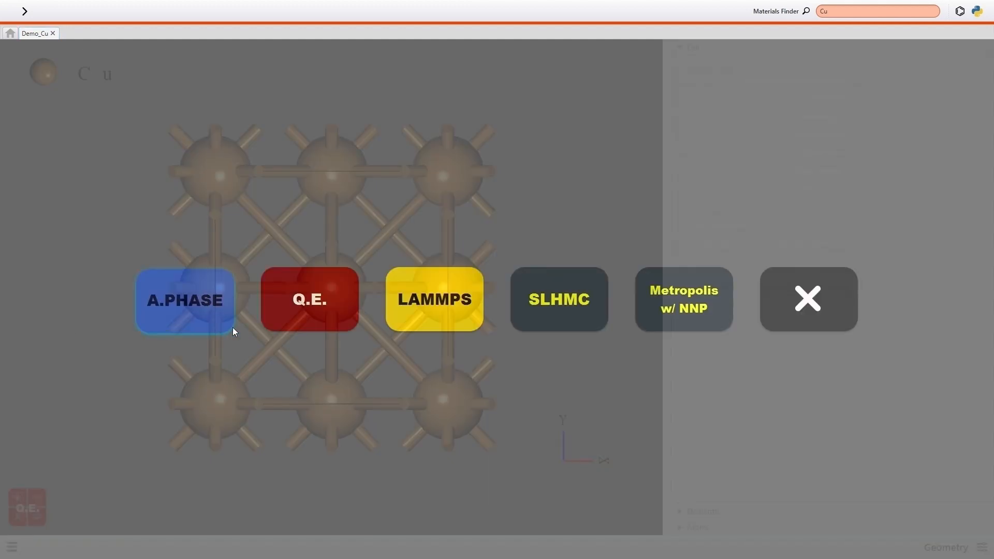
pyautogui.click(437, 323)
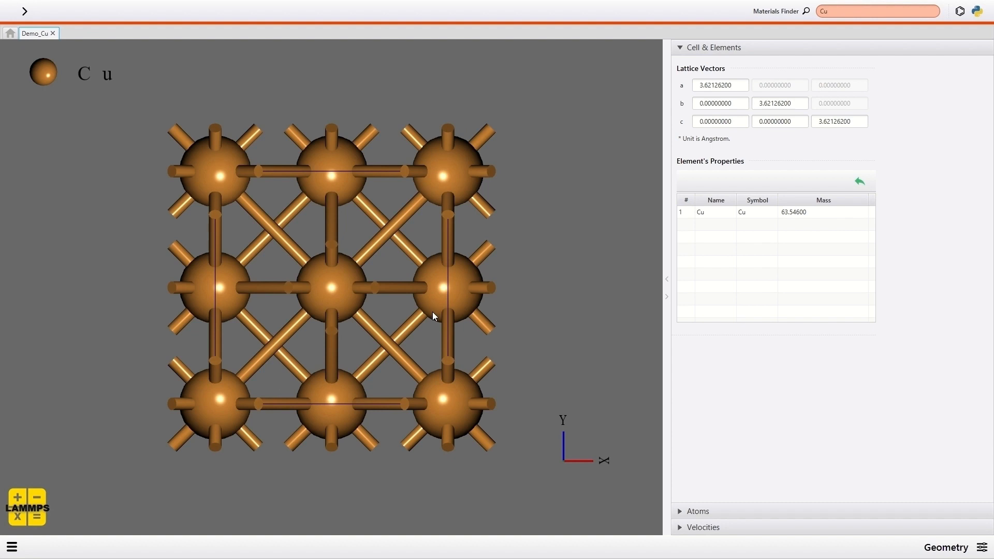
# - Build a 6 × 6 × 6 supercell of the copper model in the Modeler and reflect it on the input file
pyautogui.click(12, 548)
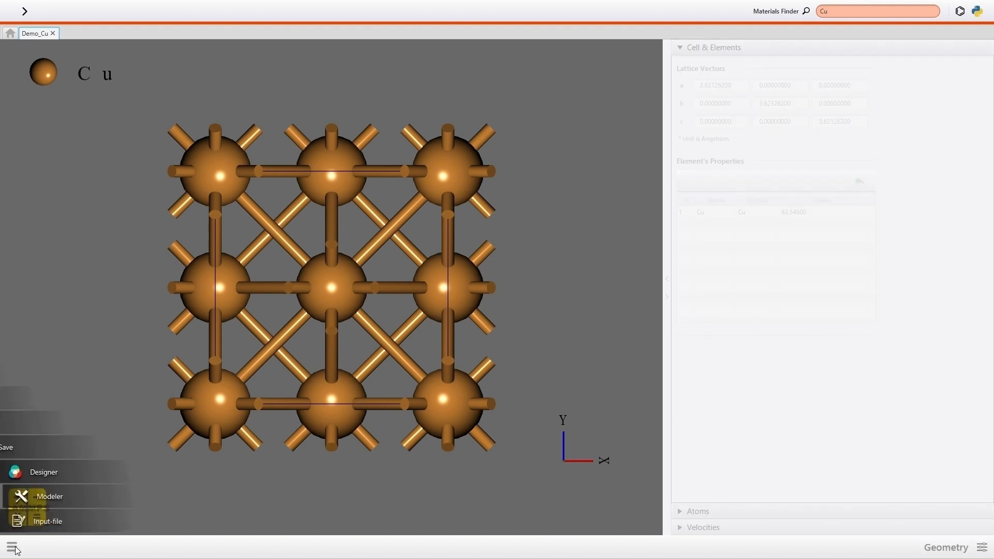
pyautogui.click(51, 495)
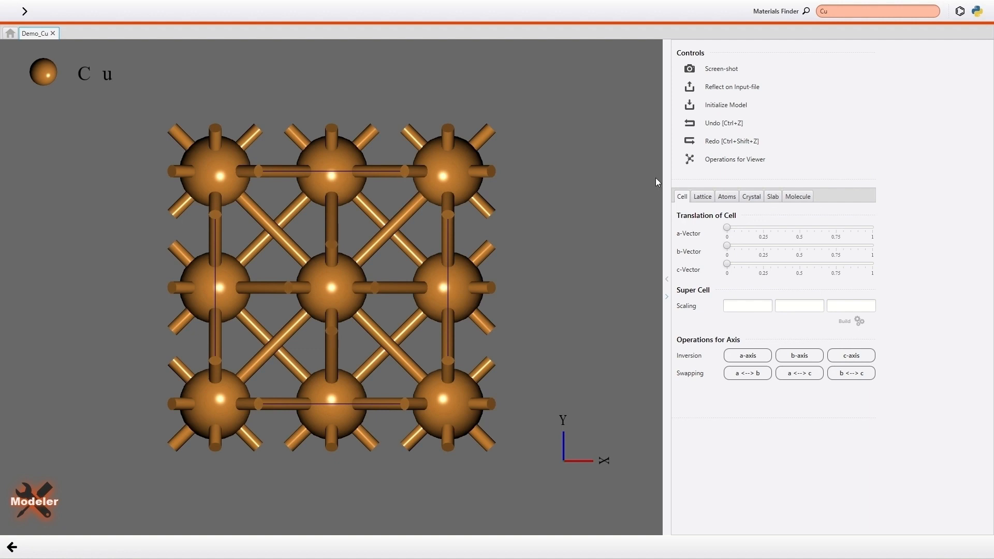
pyautogui.click(740, 306)
pyautogui.write('6')
pyautogui.press('Tab')
pyautogui.write('6')
pyautogui.press('Tab')
pyautogui.write('6')
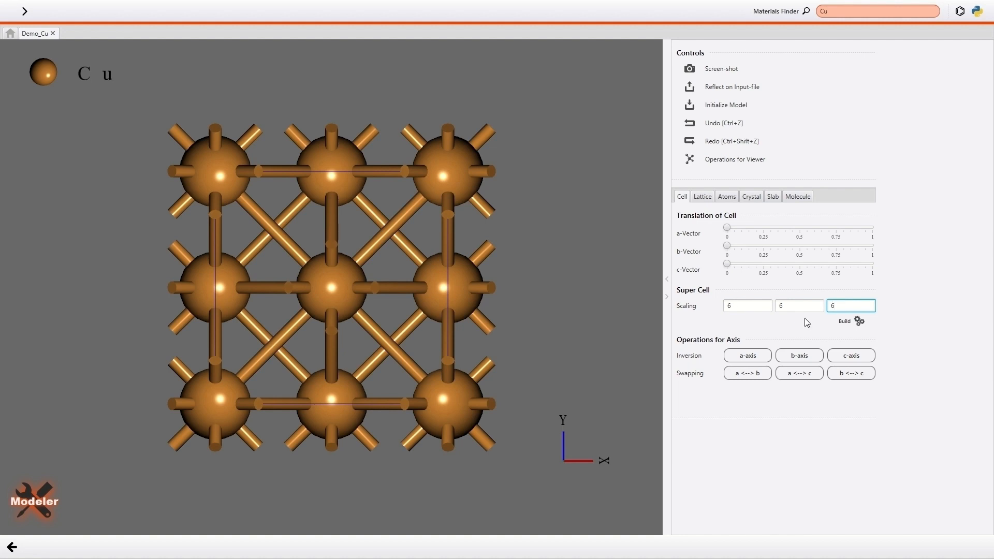
pyautogui.click(850, 321)
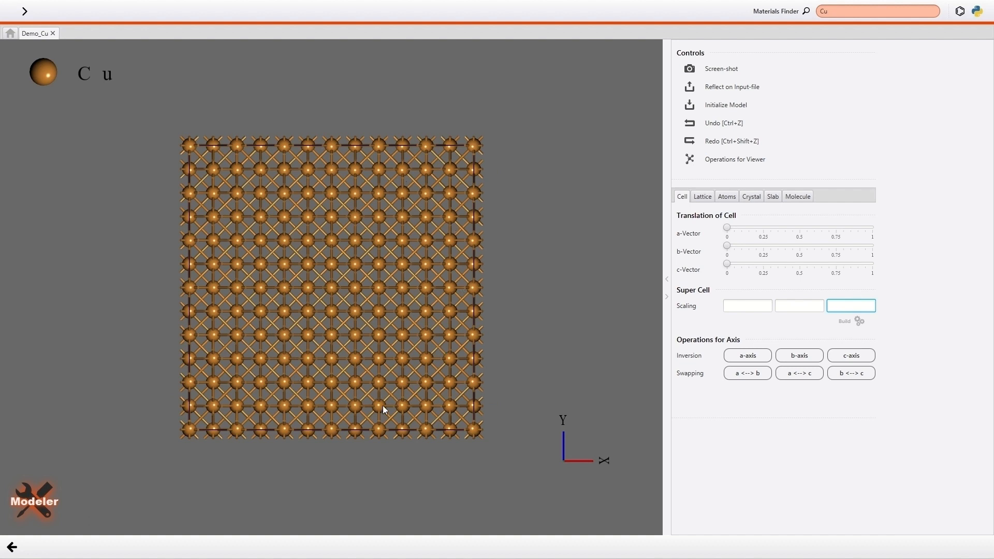
pyautogui.click(689, 88)
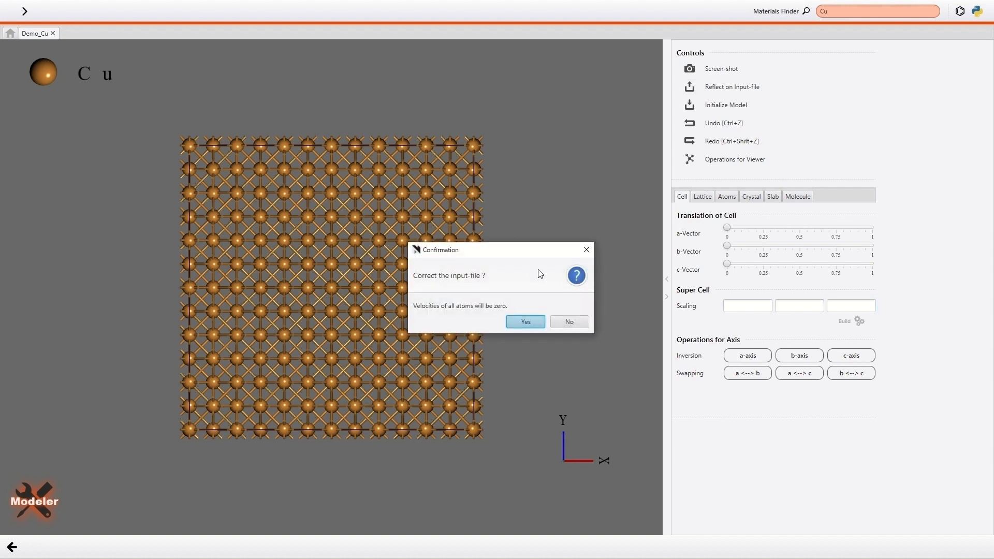
pyautogui.click(526, 319)
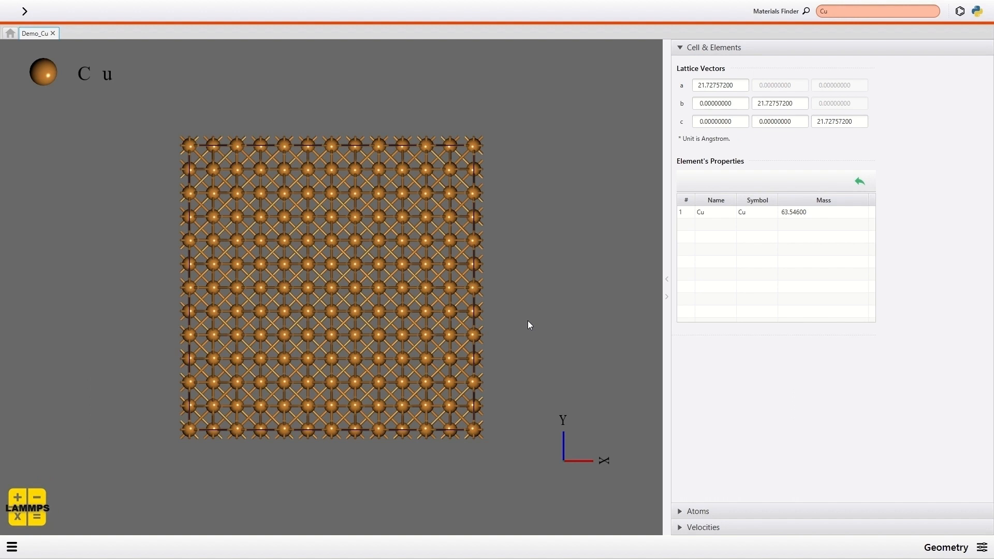
# - Set the force field type to EAM / MEAM and assign Cu_u3.eam as its potential file
pyautogui.click(982, 547)
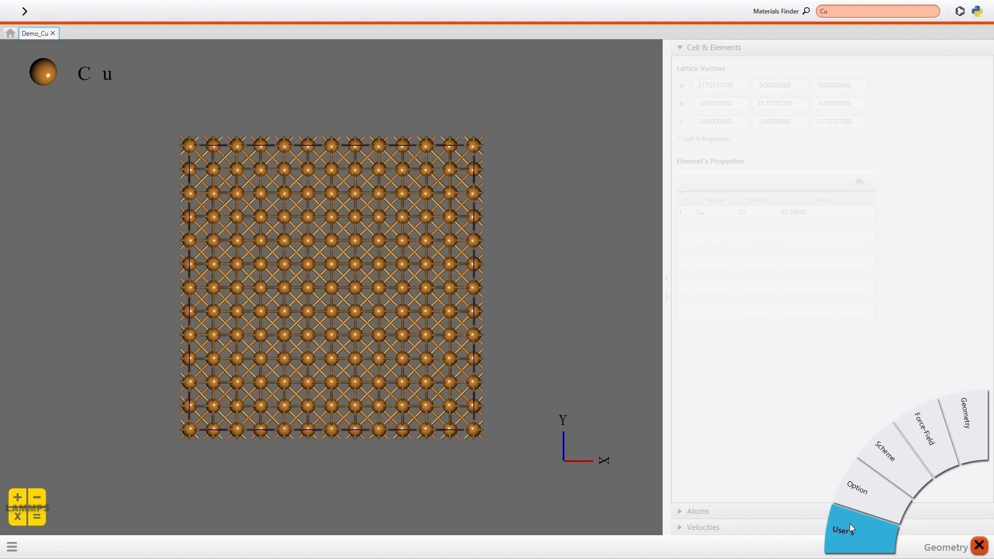
pyautogui.click(936, 434)
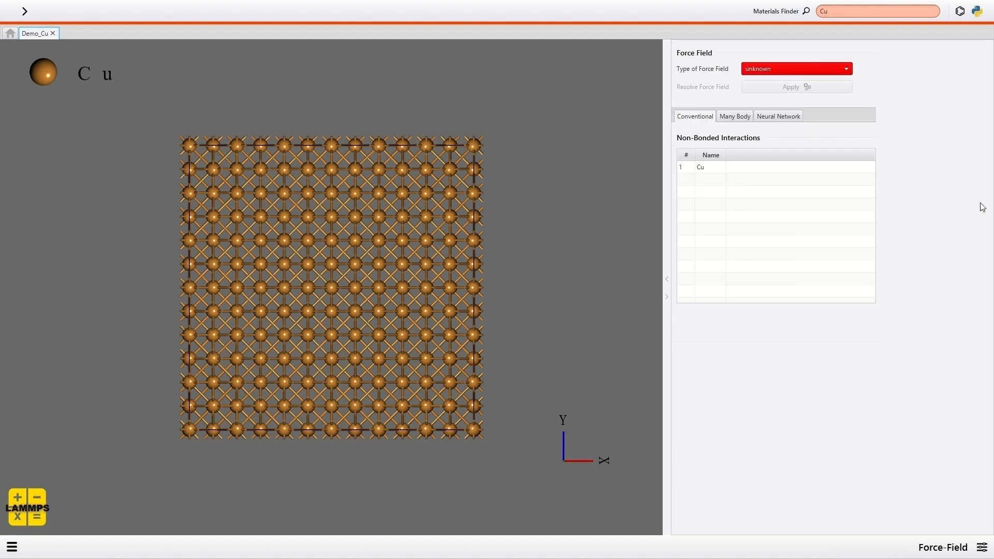
pyautogui.click(819, 72)
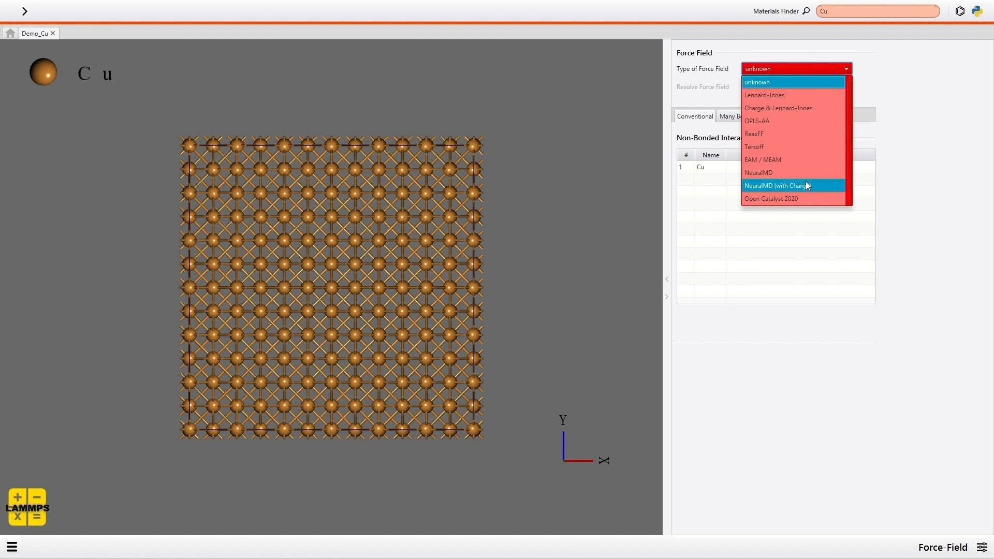
pyautogui.scroll(-1, 805, 193)
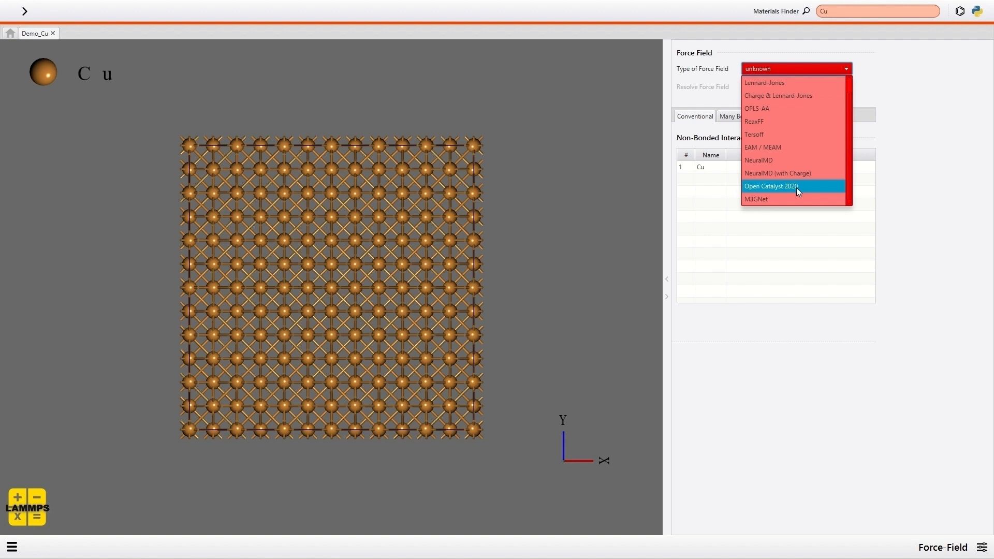
pyautogui.click(785, 147)
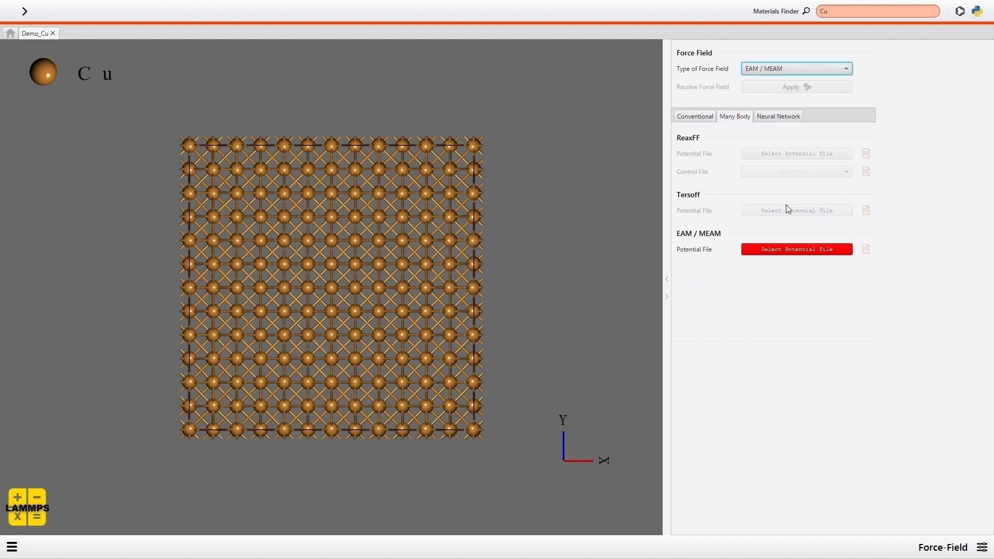
pyautogui.click(798, 251)
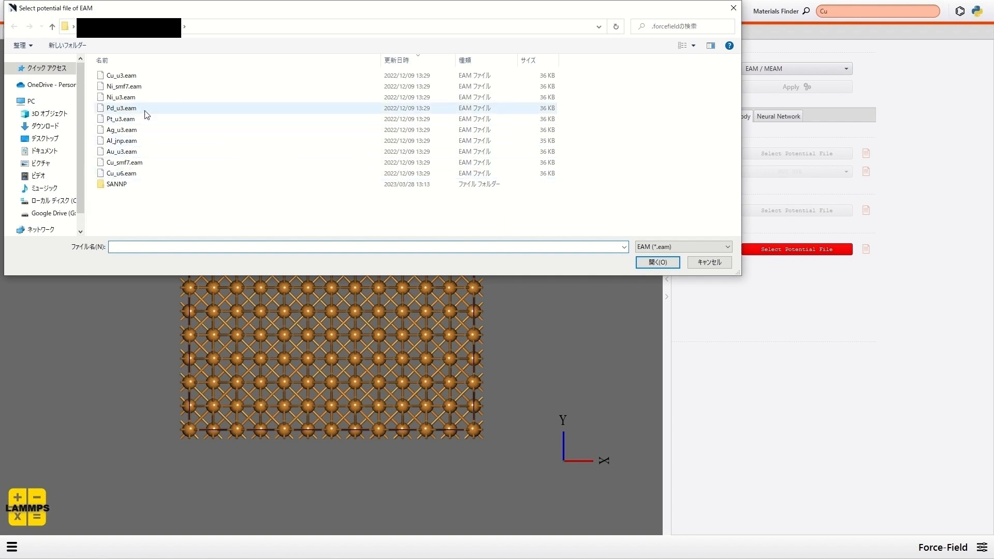
pyautogui.click(125, 79)
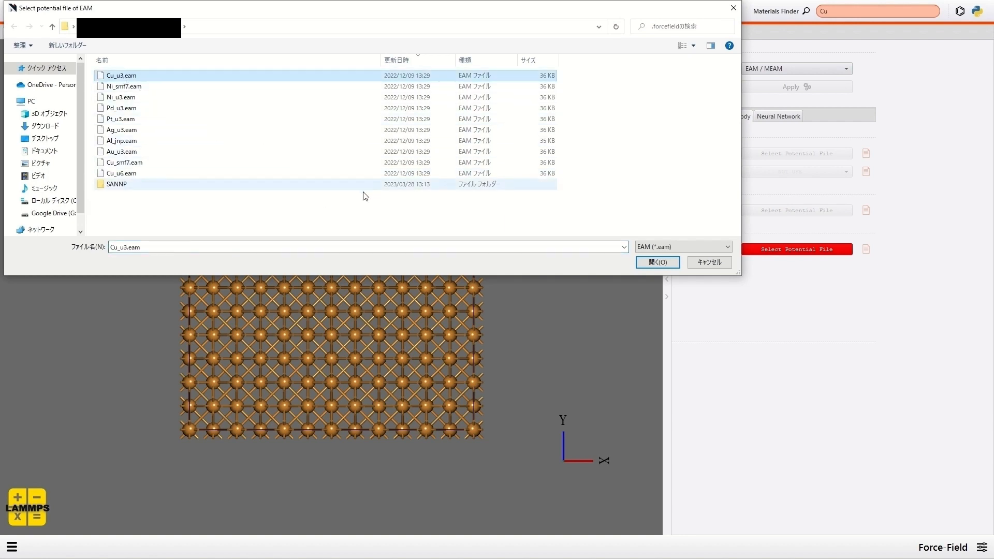
pyautogui.click(656, 264)
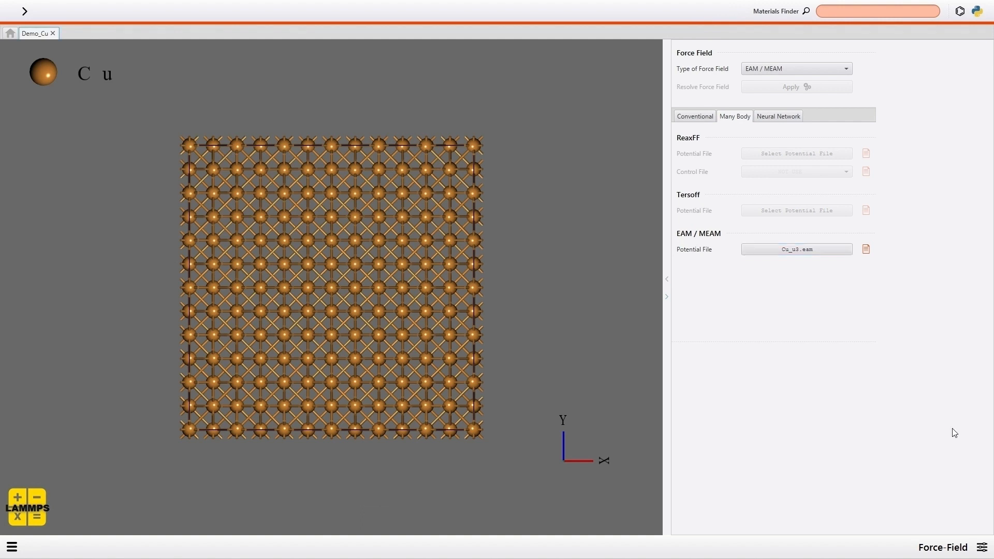
# - Switch to the Scheme settings and remove the existing Optimization scheme
pyautogui.click(983, 548)
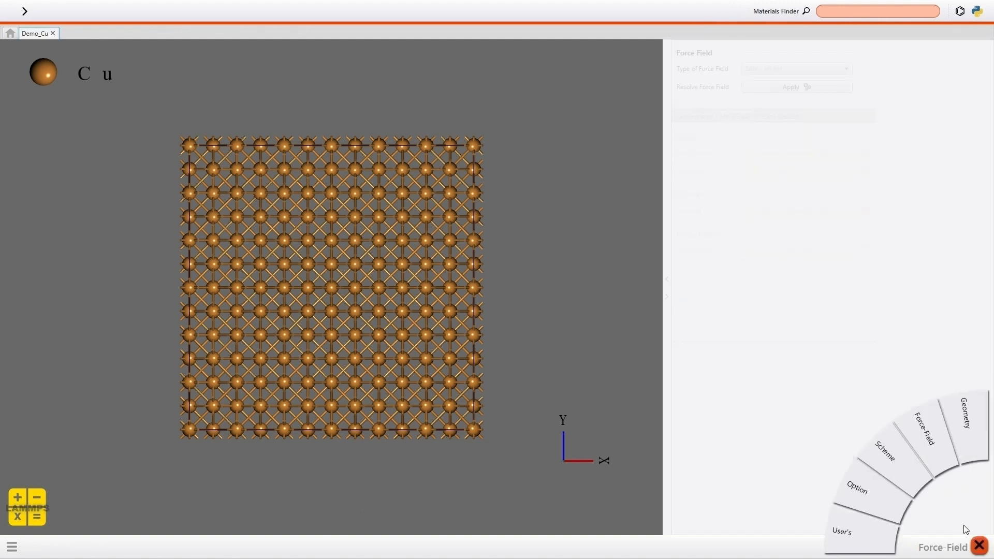
pyautogui.click(887, 455)
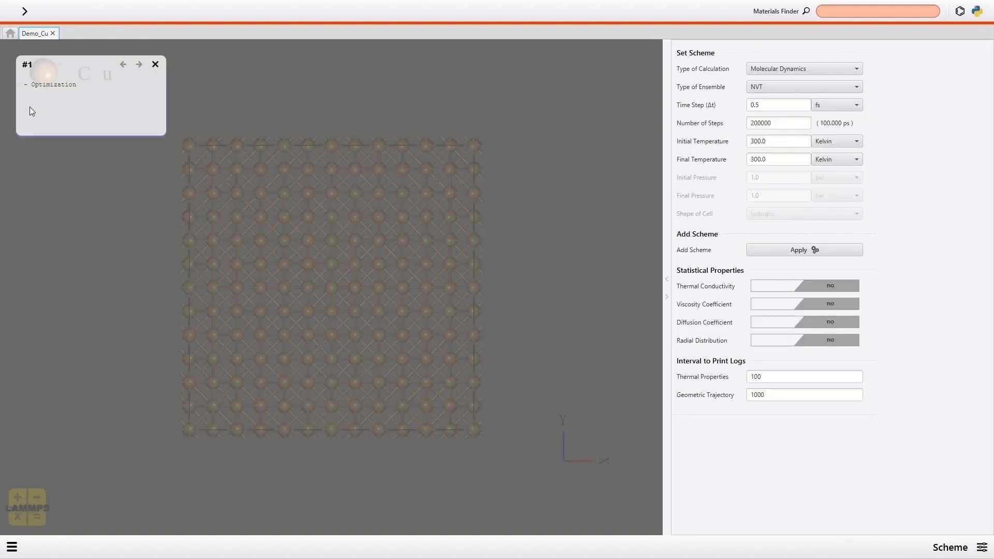
pyautogui.click(155, 66)
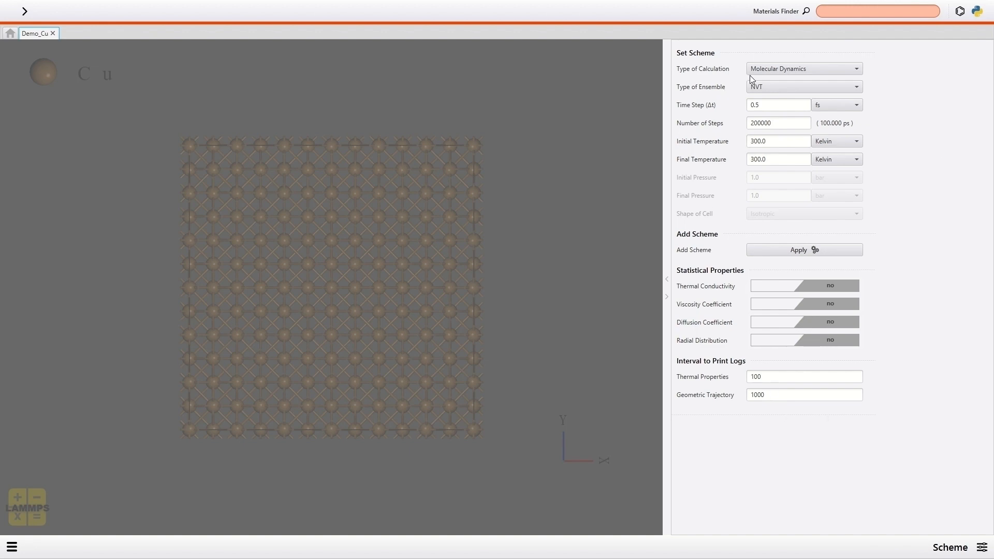
# - Configure the scheme as Molecular Dynamics with the NPT ensemble and 400000 steps
pyautogui.click(768, 71)
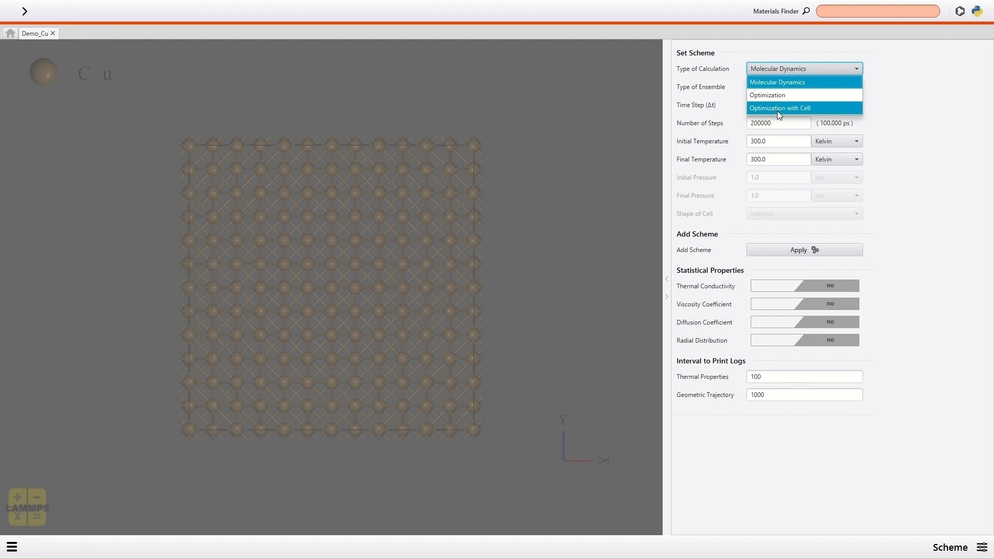
pyautogui.click(776, 85)
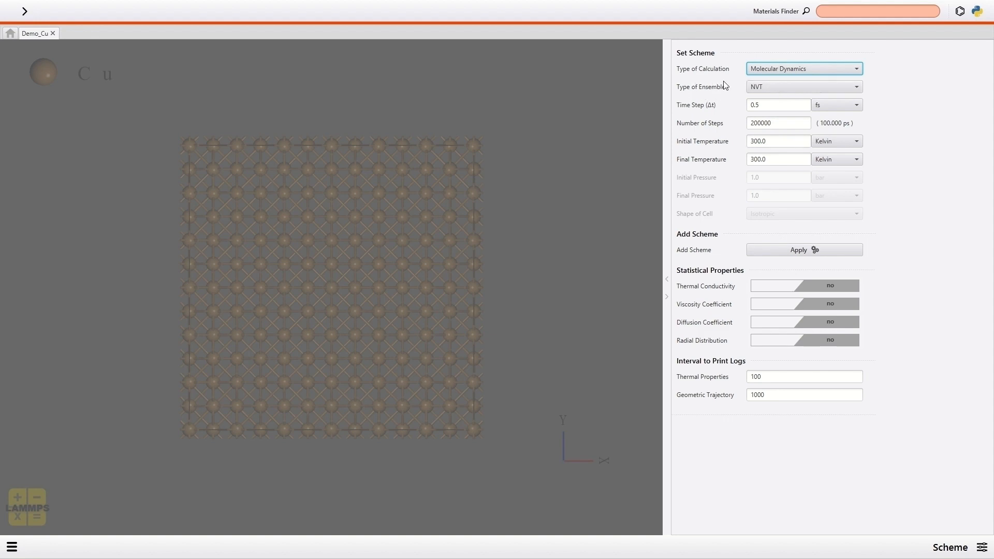
pyautogui.click(763, 87)
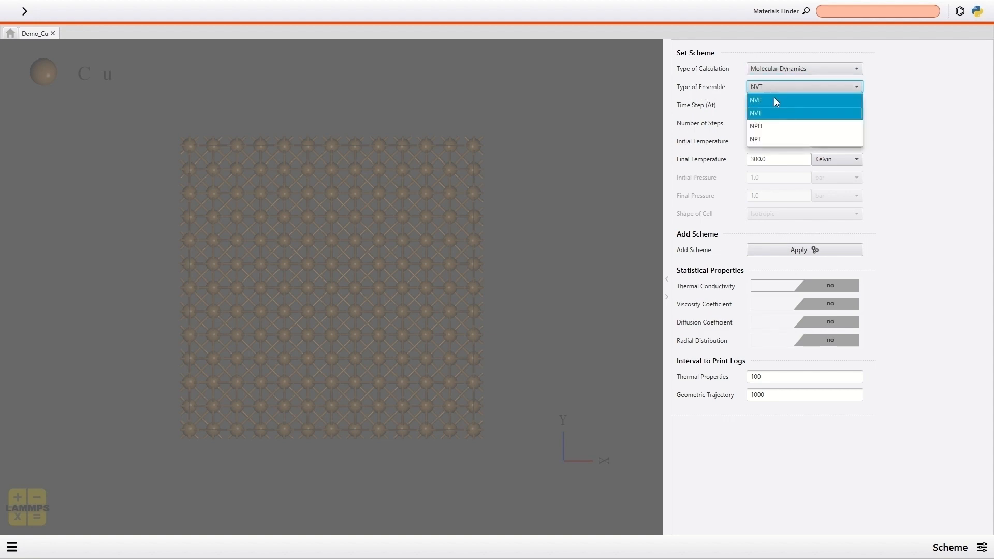
pyautogui.click(759, 140)
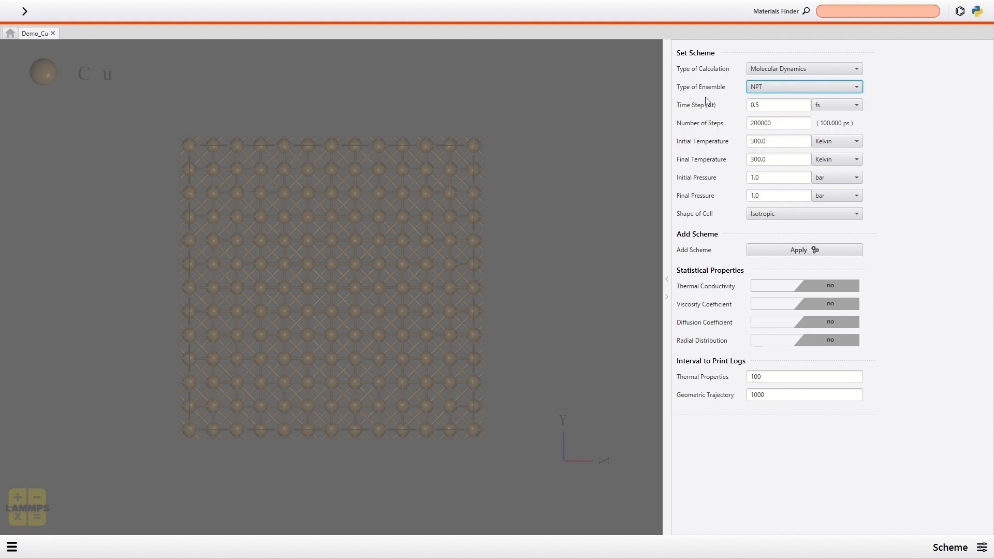
pyautogui.click(754, 122)
pyautogui.press('BackSpace')
pyautogui.write('4')
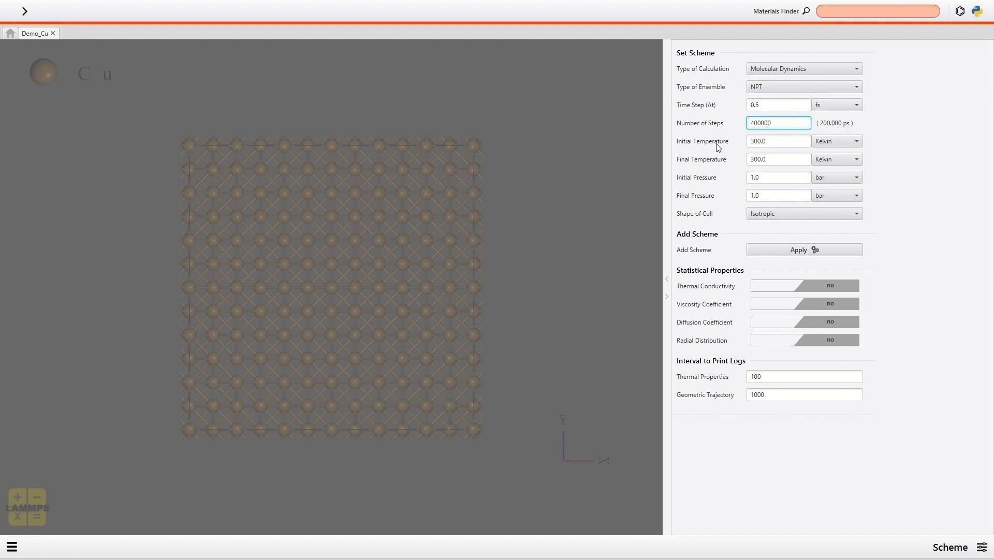
# - Set the scheme's initial temperature to 10 K and its final temperature to 3000 K
pyautogui.click(748, 141)
pyautogui.doubleClick(748, 142)
pyautogui.write('1')
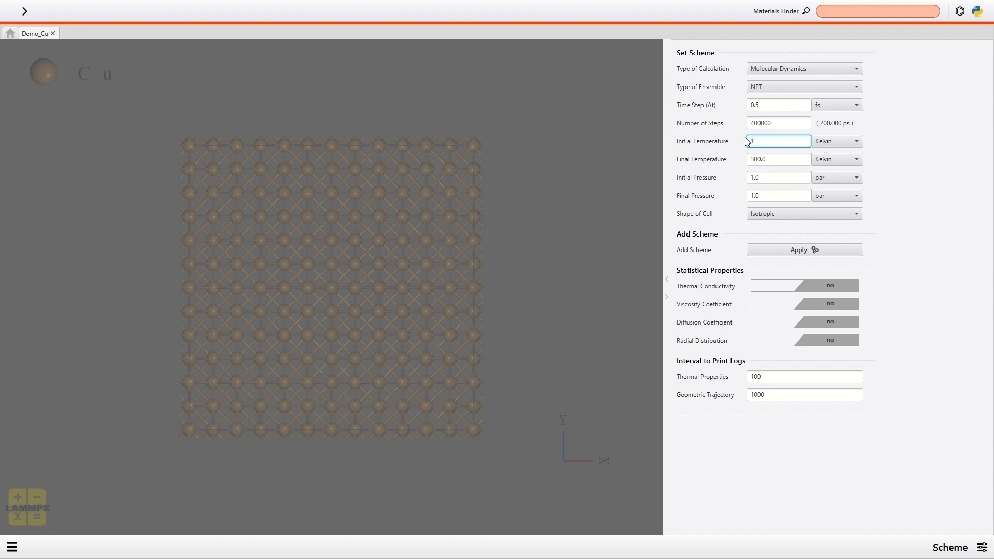
pyautogui.write('0')
pyautogui.doubleClick(780, 159)
pyautogui.write('3')
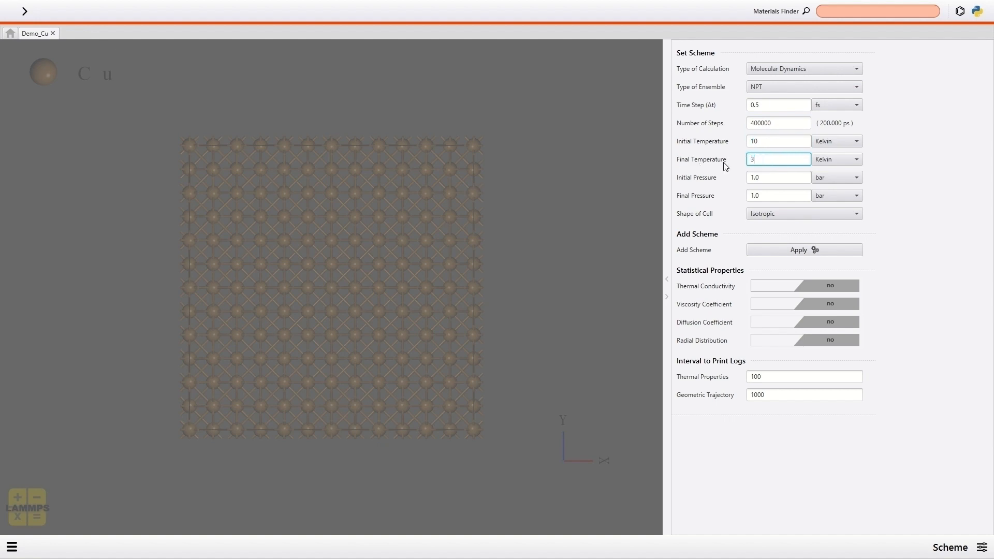
pyautogui.write('000')
# - Set the shape of cell to Anisotropic and add the configured heating run as a scheme
pyautogui.click(785, 214)
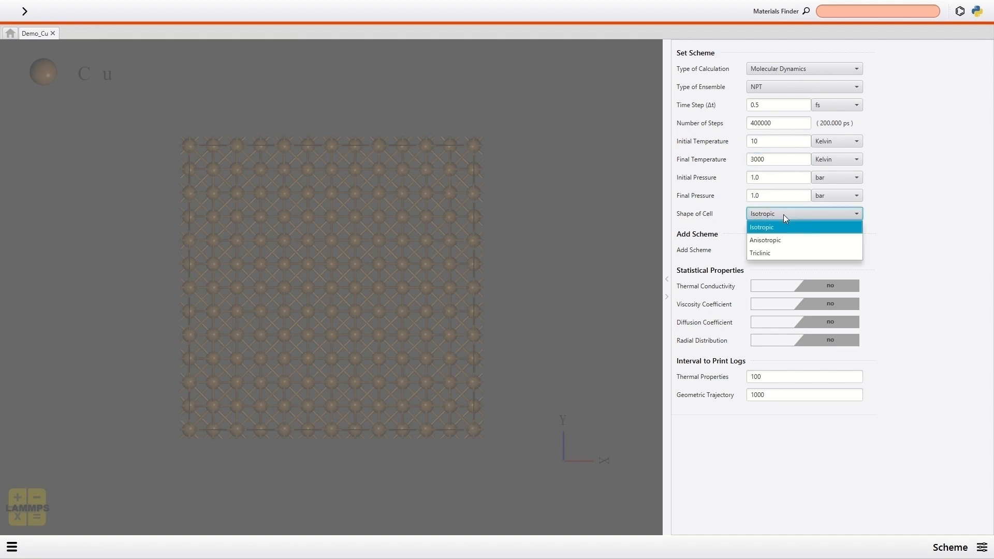
pyautogui.click(775, 241)
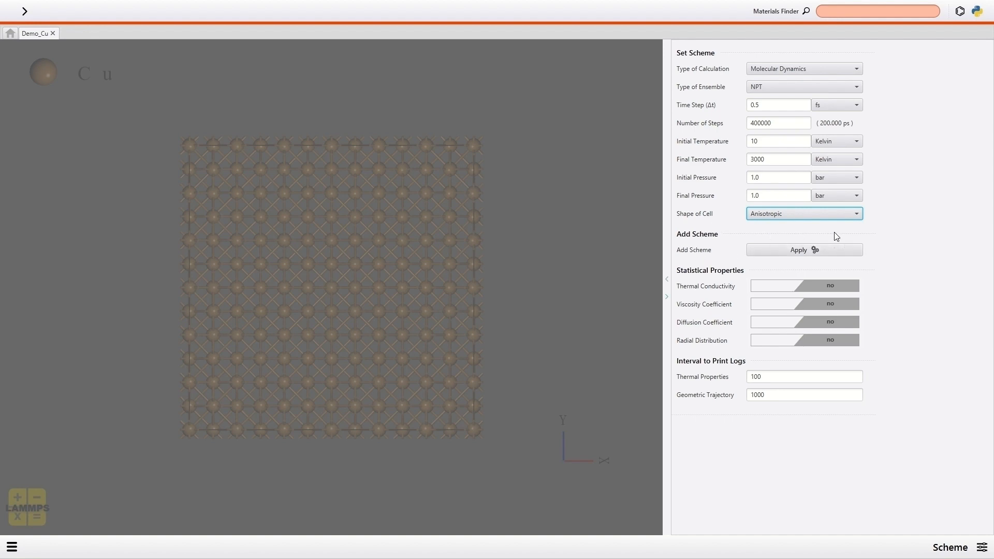
pyautogui.click(766, 250)
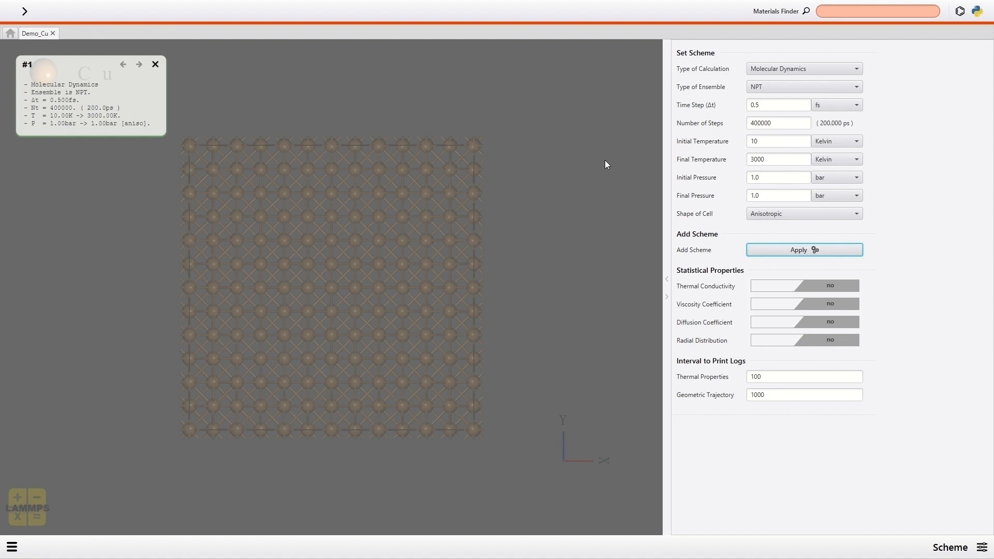
# - Add a second NPT scheme with 200000 steps and an initial temperature of 3000 K
pyautogui.click(753, 125)
pyautogui.press('BackSpace')
pyautogui.write('4')
pyautogui.press('BackSpace')
pyautogui.write('2')
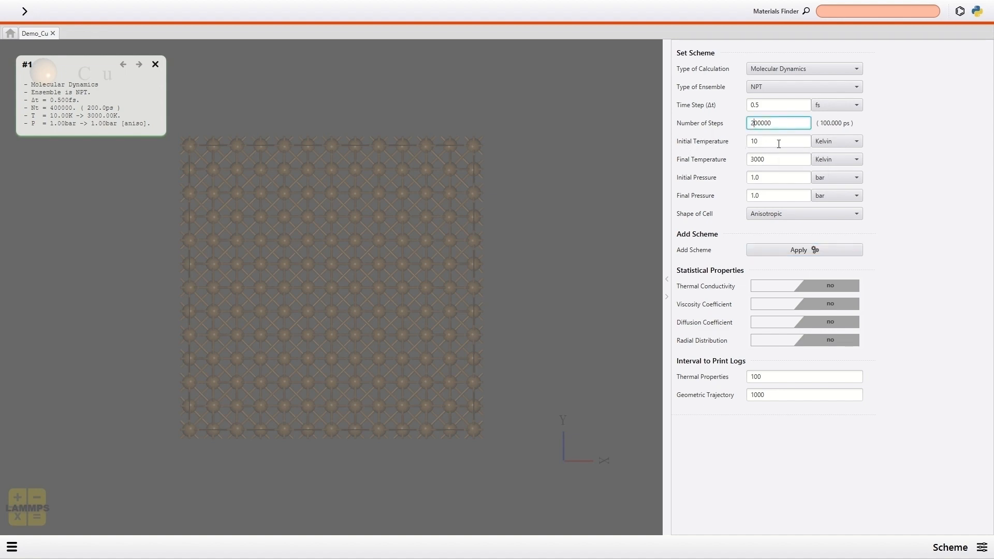
pyautogui.click(779, 143)
pyautogui.doubleClick(784, 140)
pyautogui.write('3000')
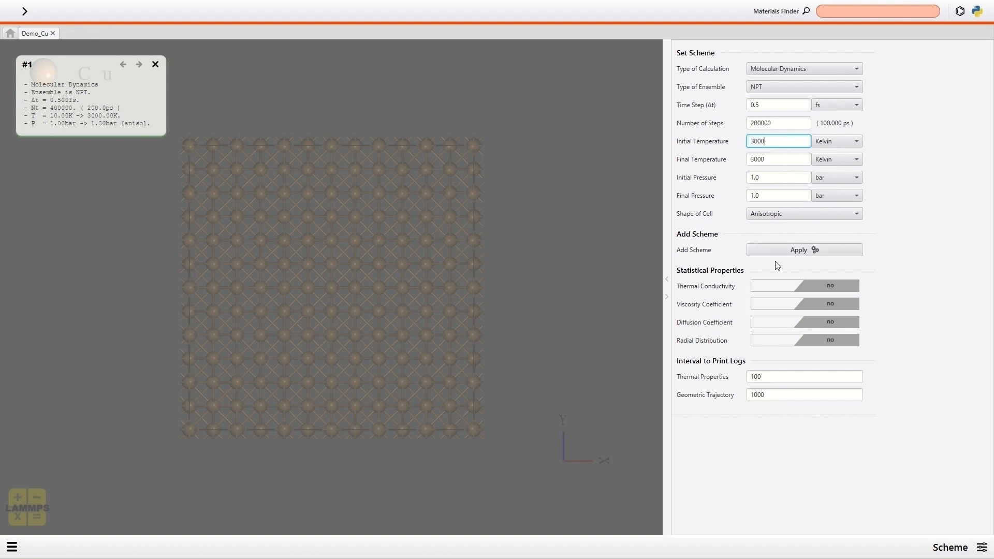
pyautogui.click(801, 253)
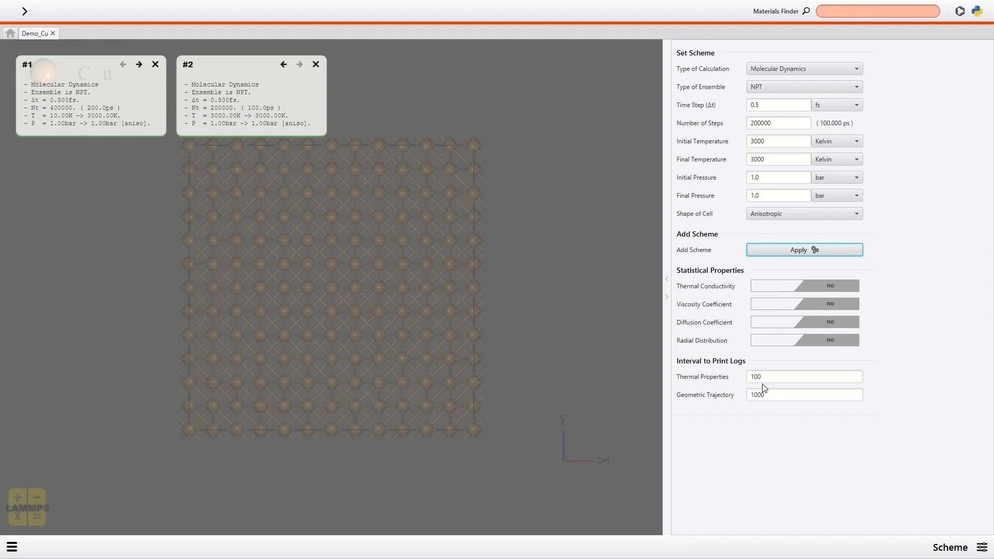
# - Look through the optional operations from electric field to cell deformation, the group definitions and the user's additional settings
pyautogui.click(981, 545)
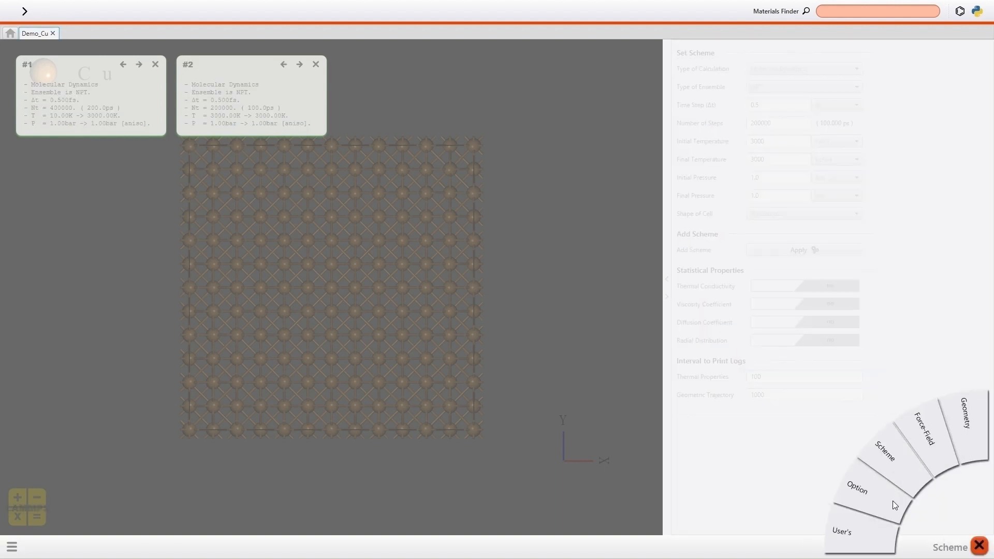
pyautogui.click(864, 493)
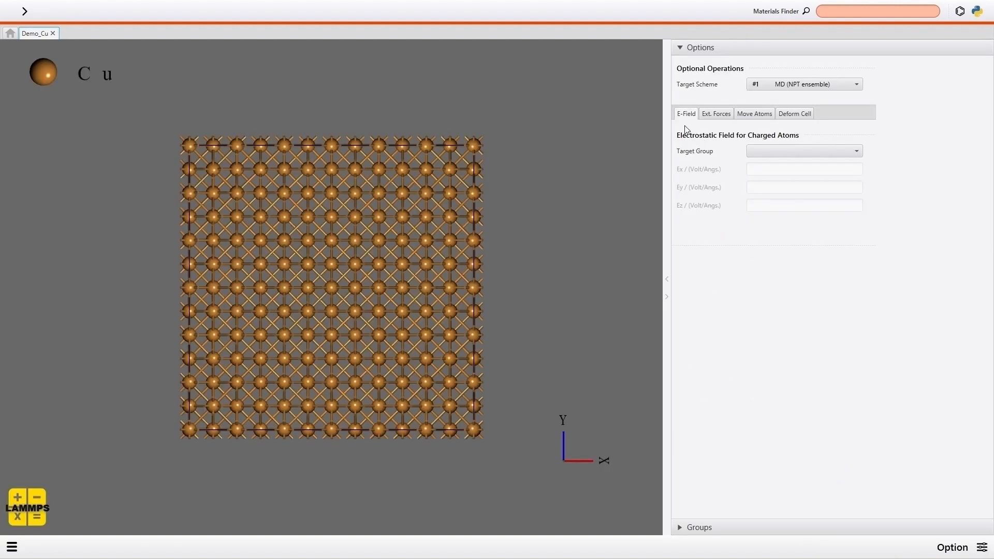
pyautogui.click(713, 119)
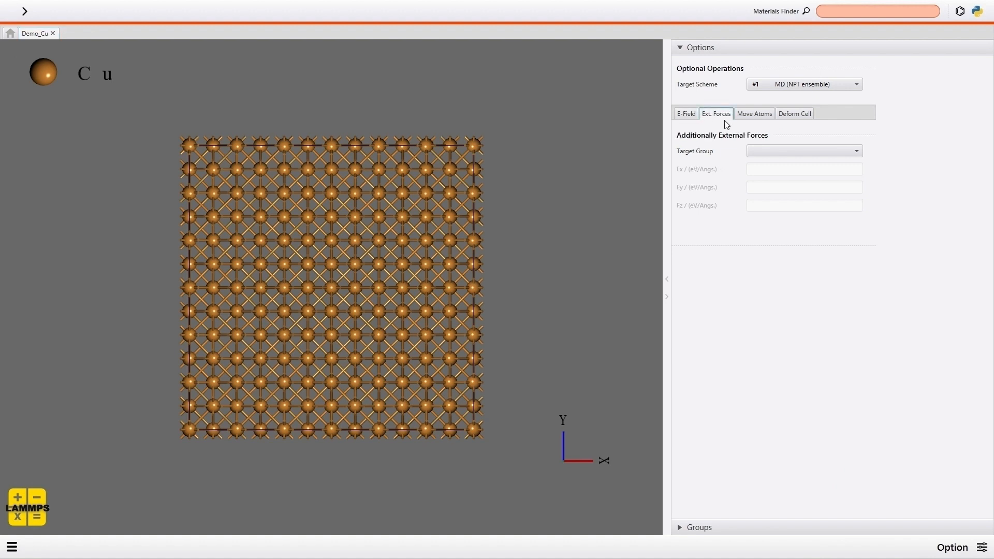
pyautogui.click(760, 118)
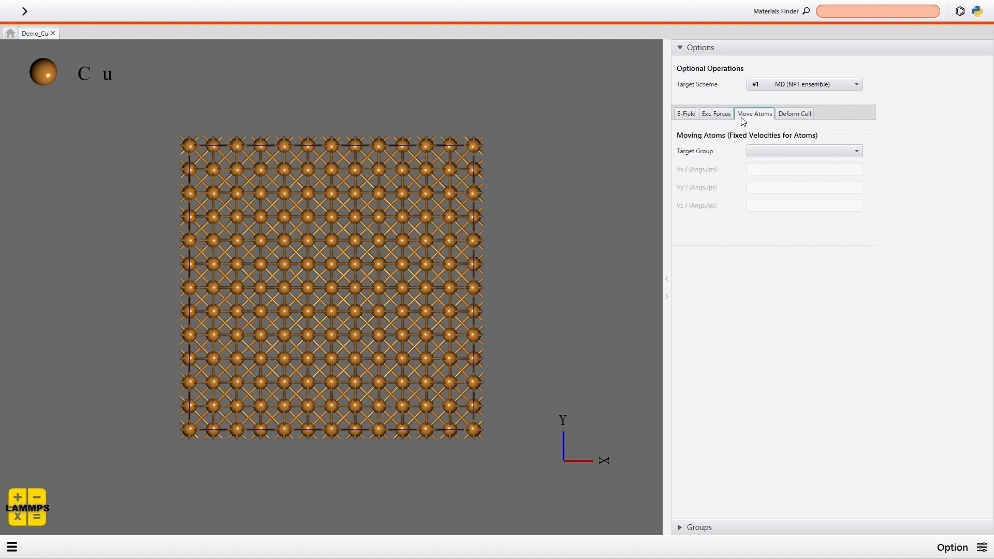
pyautogui.click(795, 119)
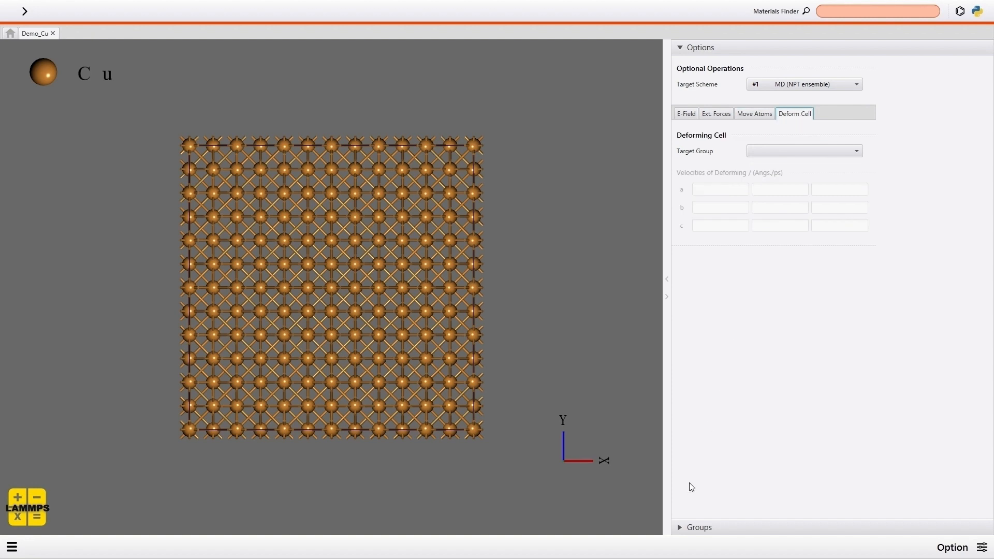
pyautogui.click(700, 527)
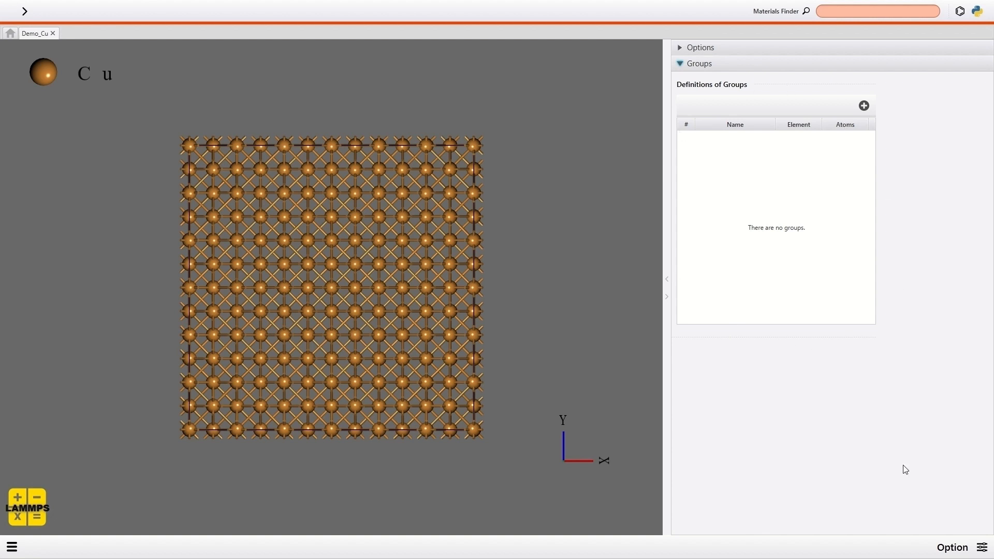
pyautogui.click(982, 548)
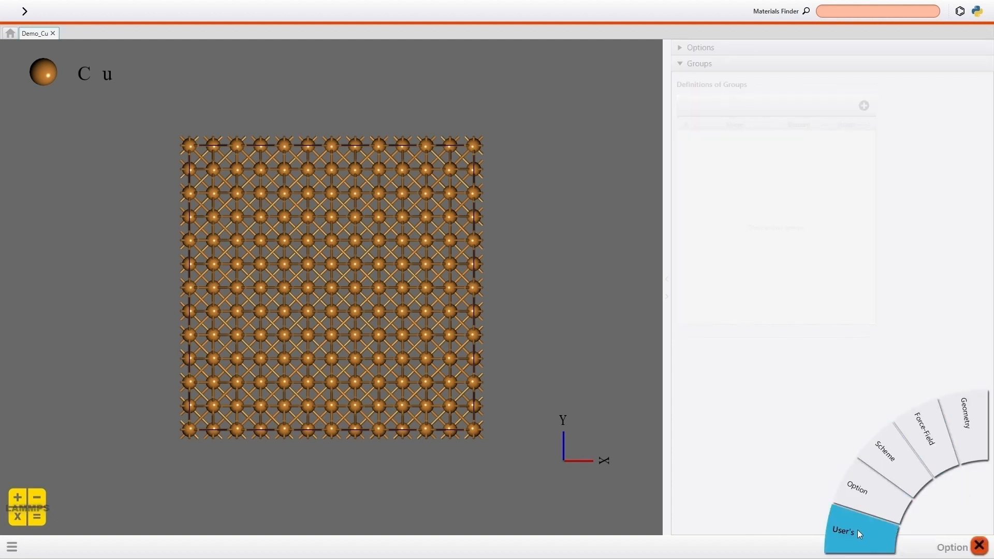
pyautogui.click(854, 536)
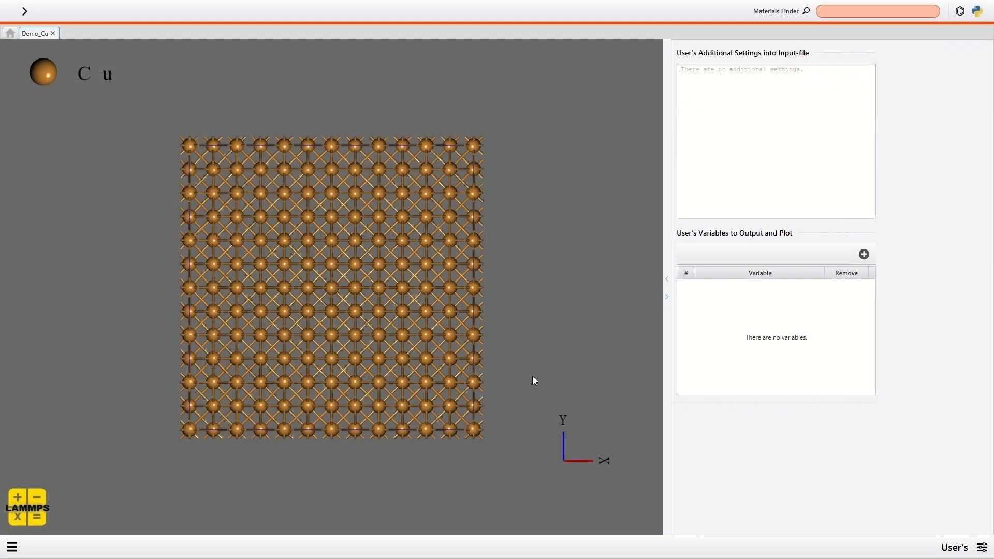
# - Run the MD job on localhost, accepting the generated LAMMPS input files
pyautogui.click(12, 547)
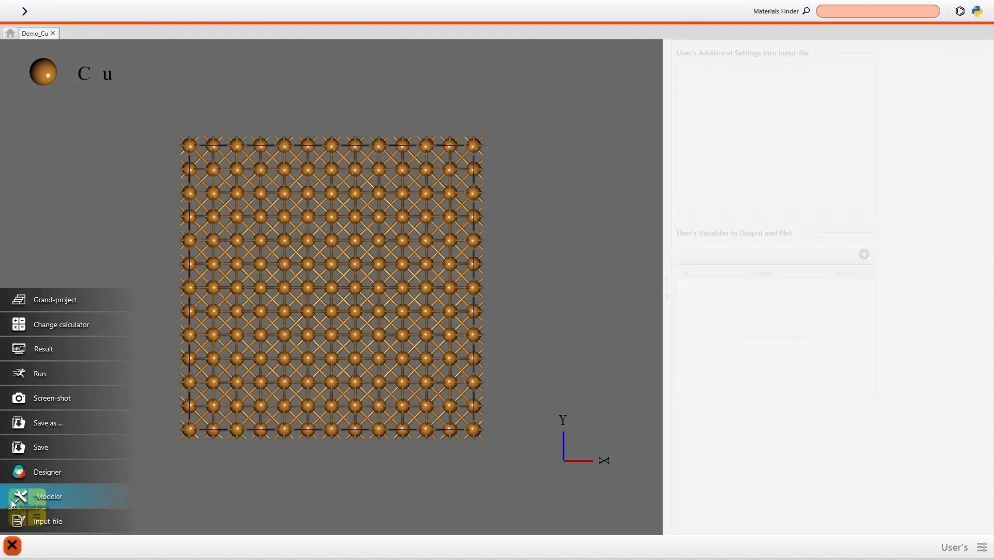
pyautogui.click(36, 377)
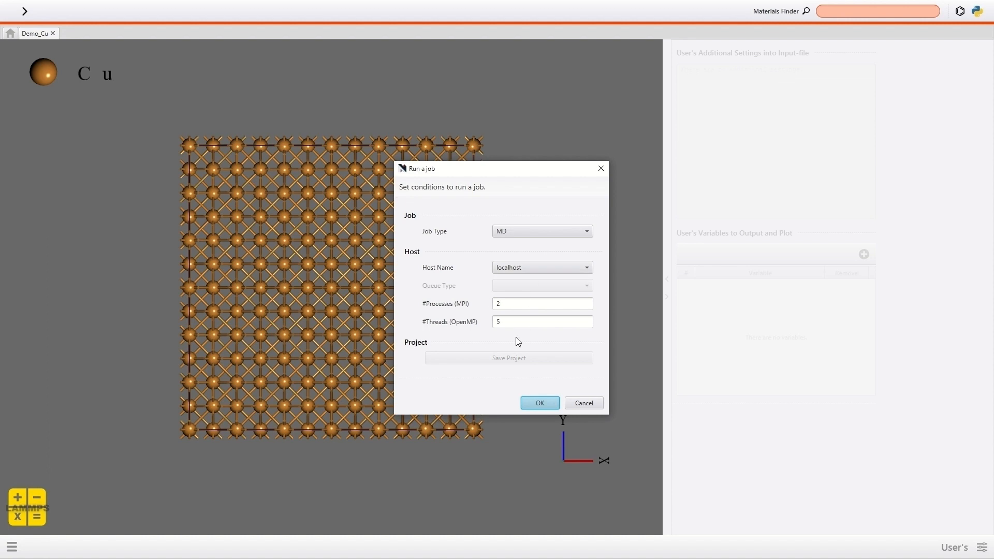
pyautogui.click(539, 408)
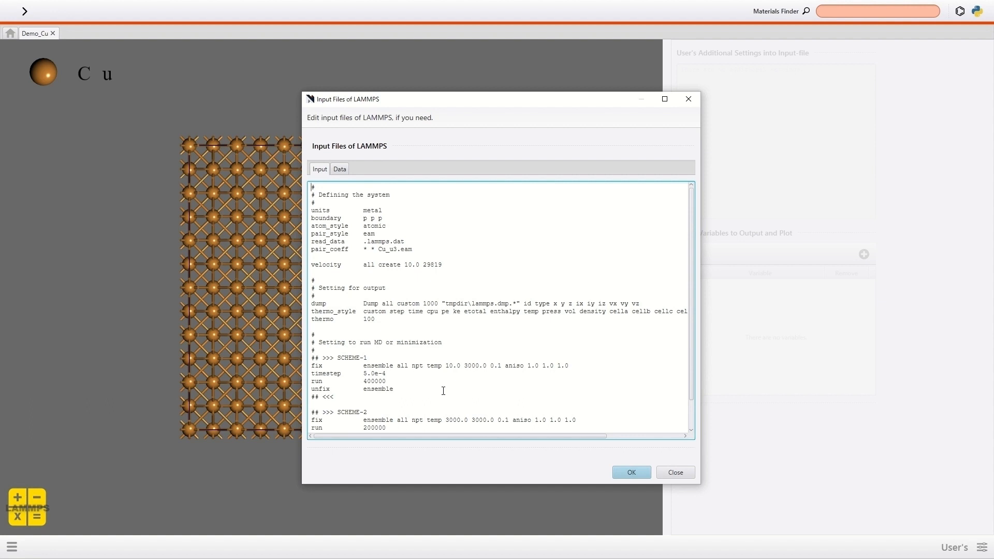
pyautogui.click(631, 471)
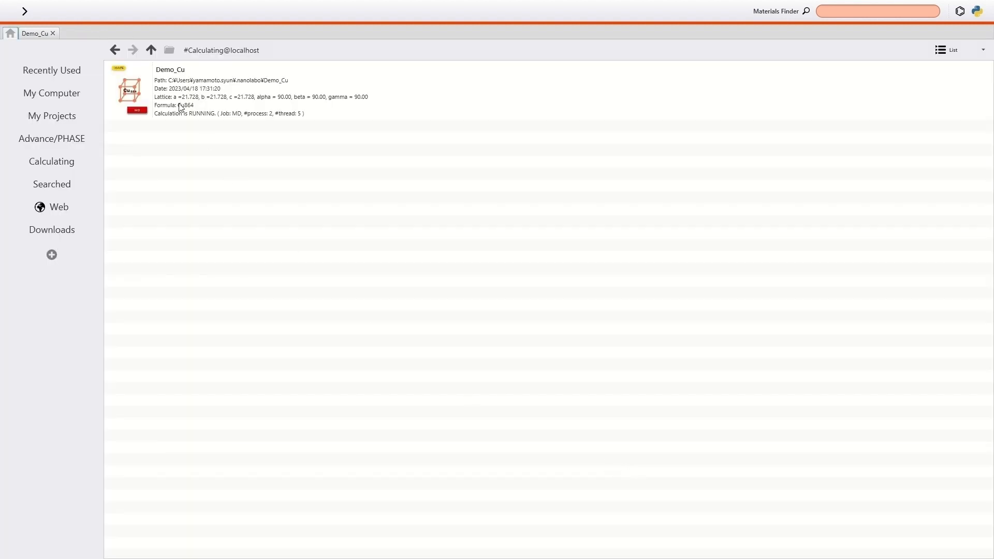
# - Open the results of the running Demo_Cu calculation and view its potential energy plot
pyautogui.doubleClick(256, 101)
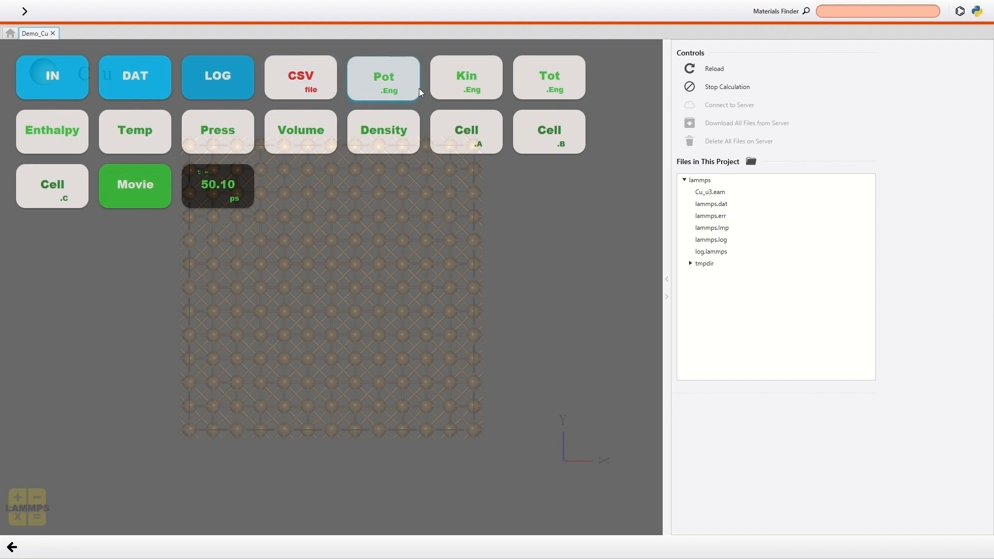
pyautogui.click(398, 99)
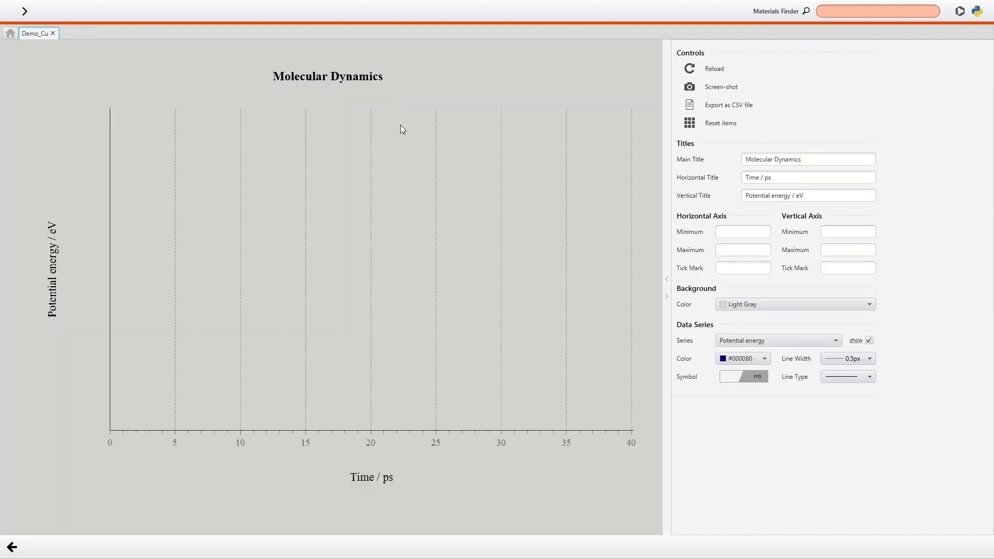
pyautogui.click(12, 548)
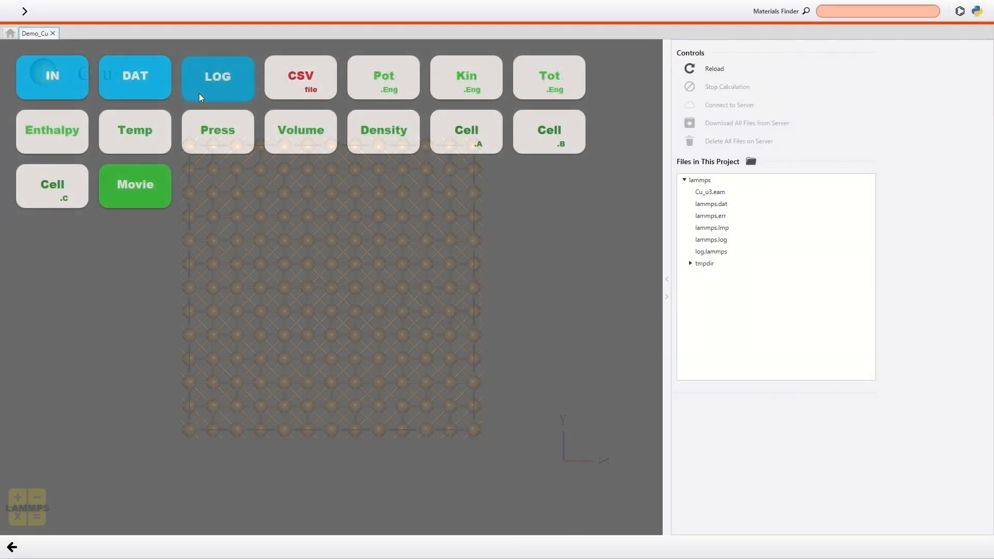
# - Examine the LAMMPS log file through to its end, then return to the result list
pyautogui.click(225, 88)
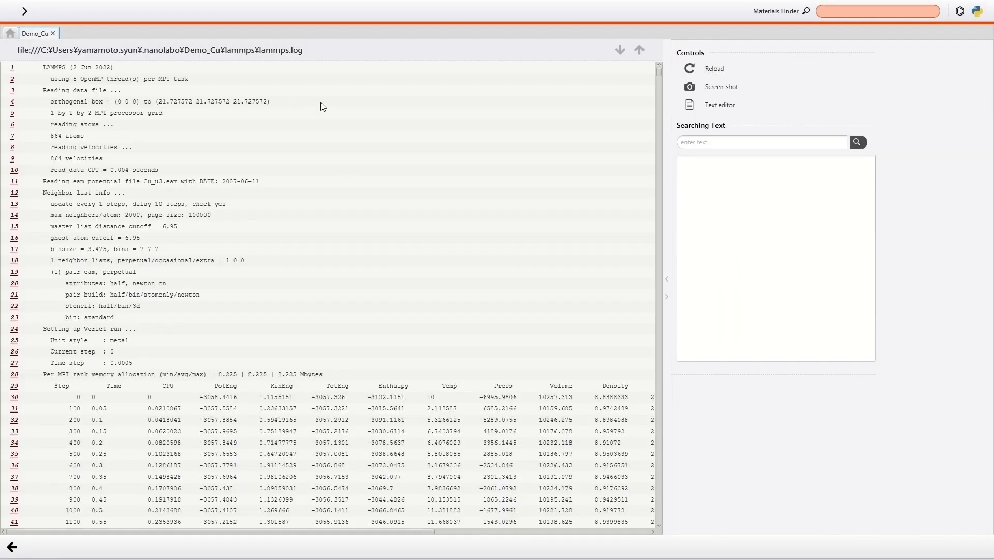
pyautogui.moveTo(653, 79); pyautogui.dragTo(676, 553)
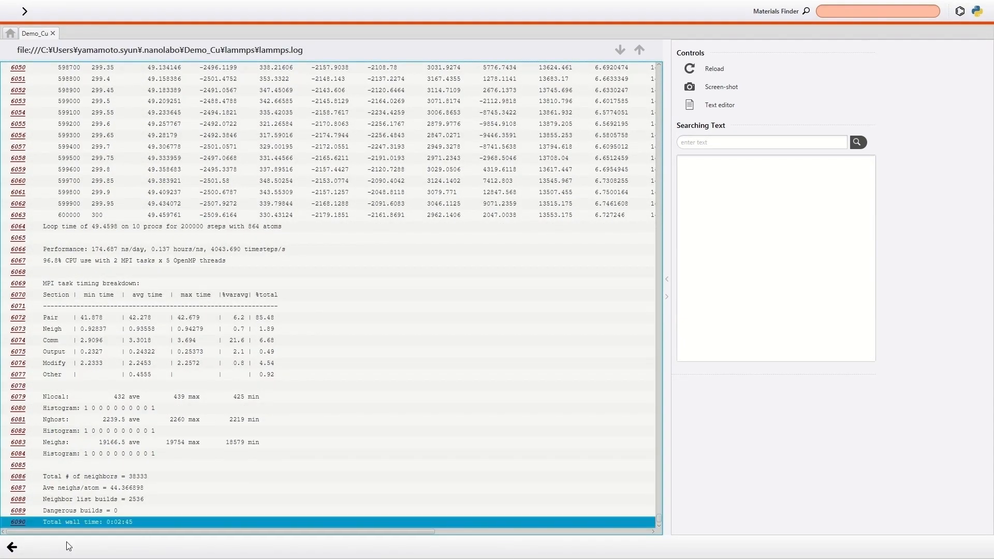
pyautogui.click(18, 552)
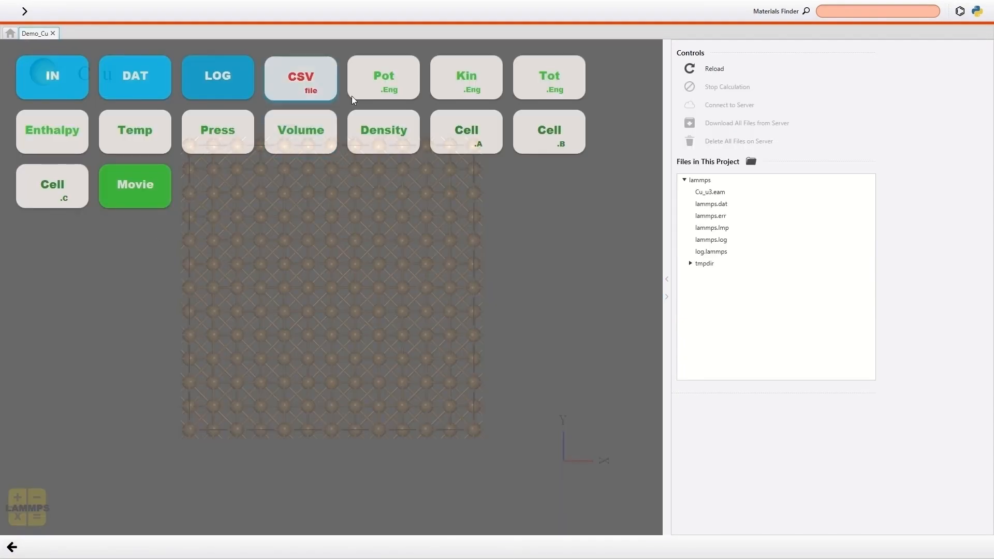
# - View the potential energy and temperature plots of the finished molecular dynamics run
pyautogui.click(386, 83)
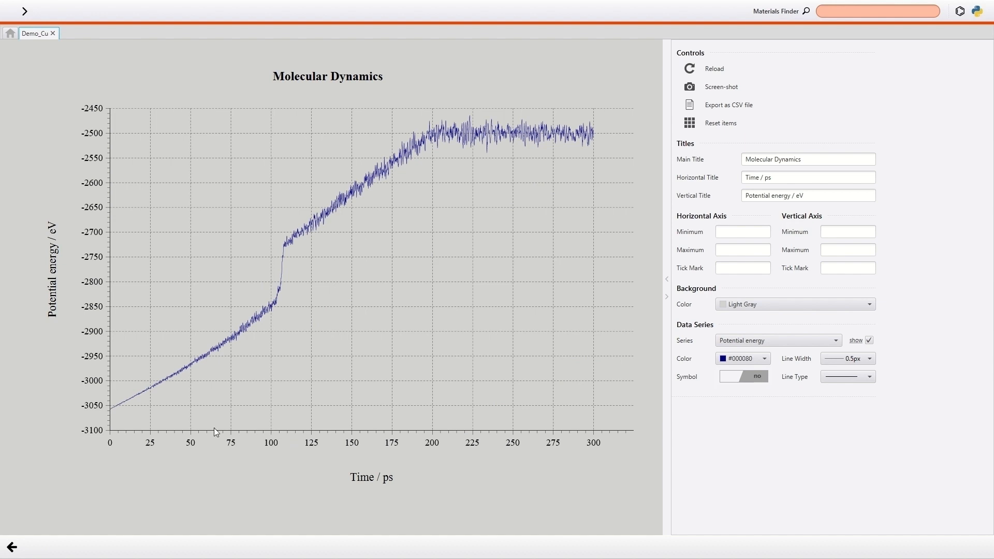
pyautogui.click(12, 548)
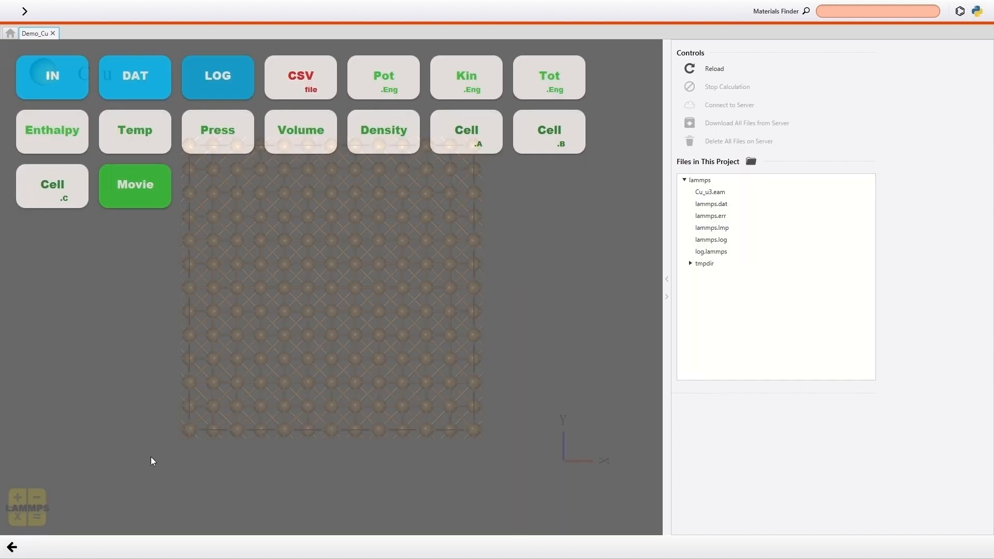
pyautogui.click(140, 143)
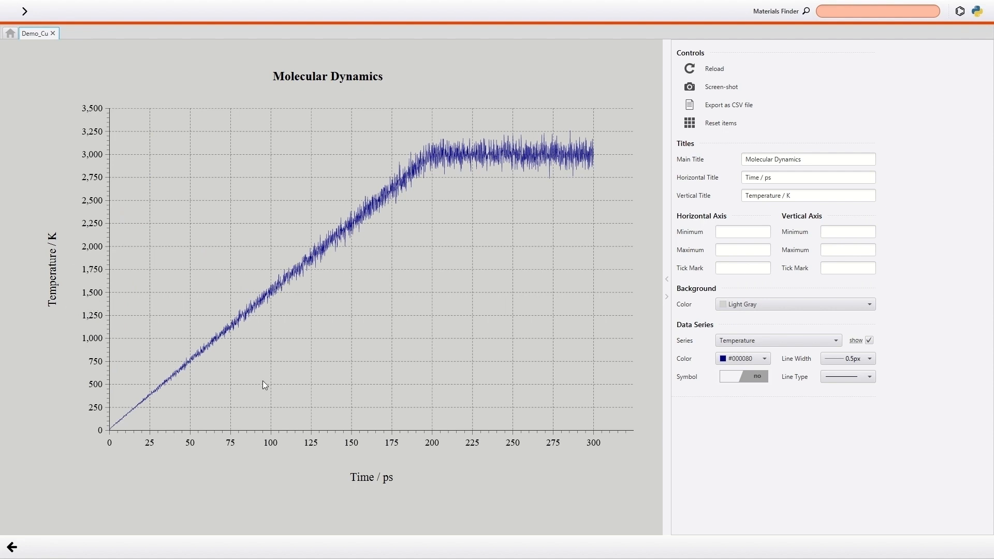
pyautogui.click(19, 547)
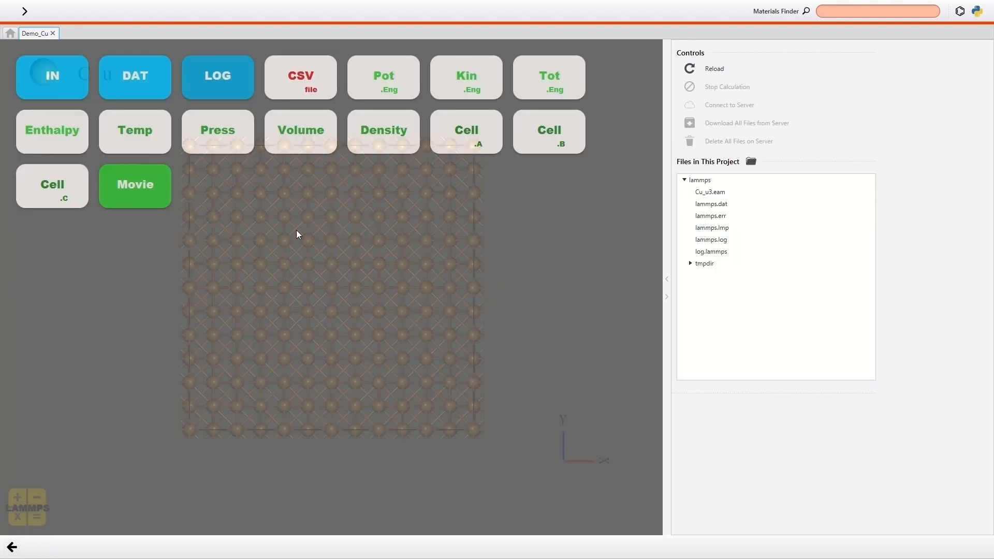
# - View the density plot of the molecular dynamics run, and return to the result list
pyautogui.click(384, 143)
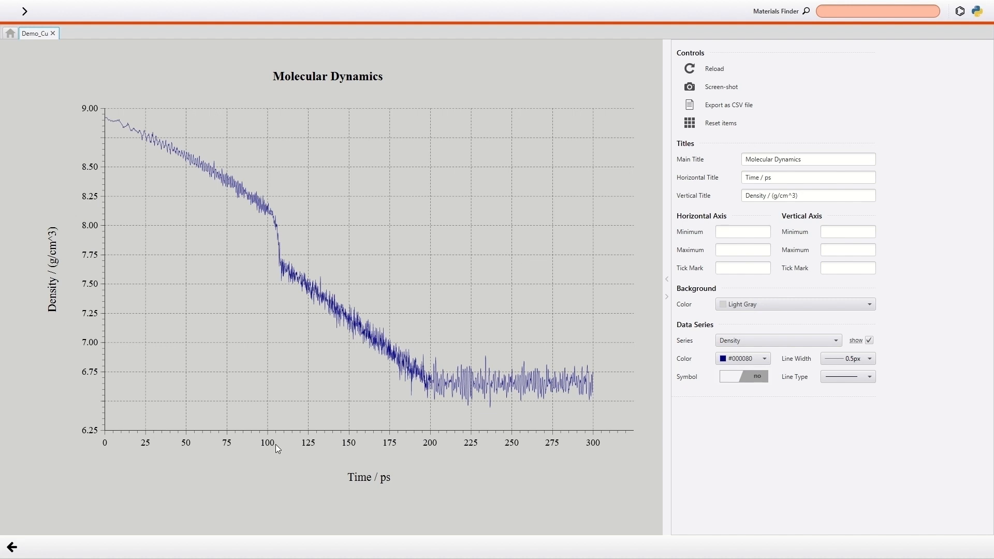
pyautogui.click(12, 548)
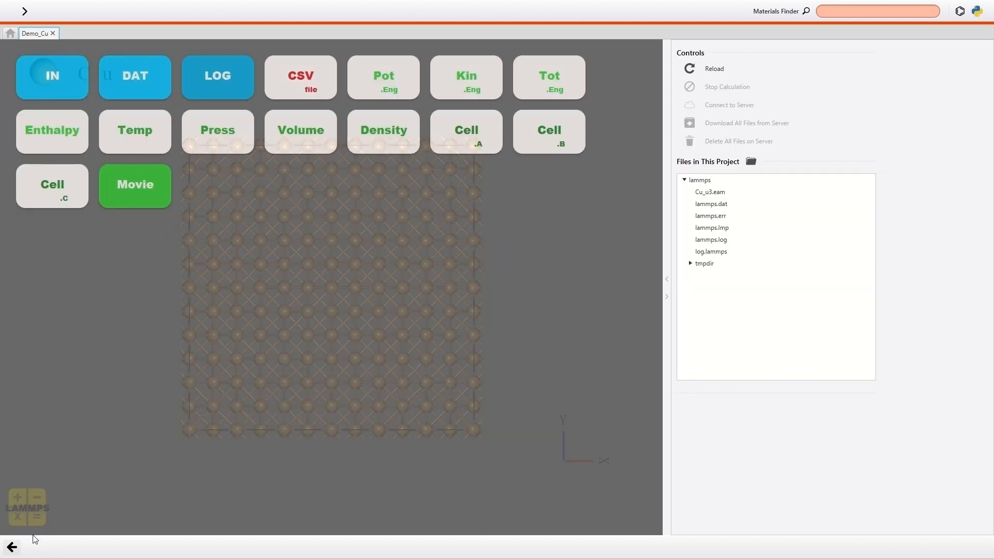
# - Open the trajectory movie, inspect the atomic structure at frames 209 and 256, and rotate the cell to see it in 3D
pyautogui.click(150, 206)
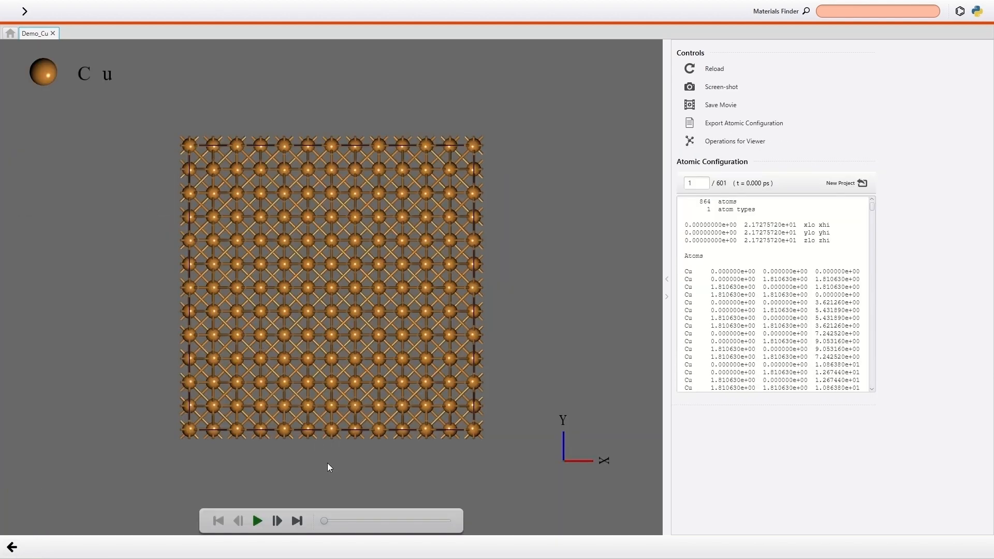
pyautogui.click(365, 521)
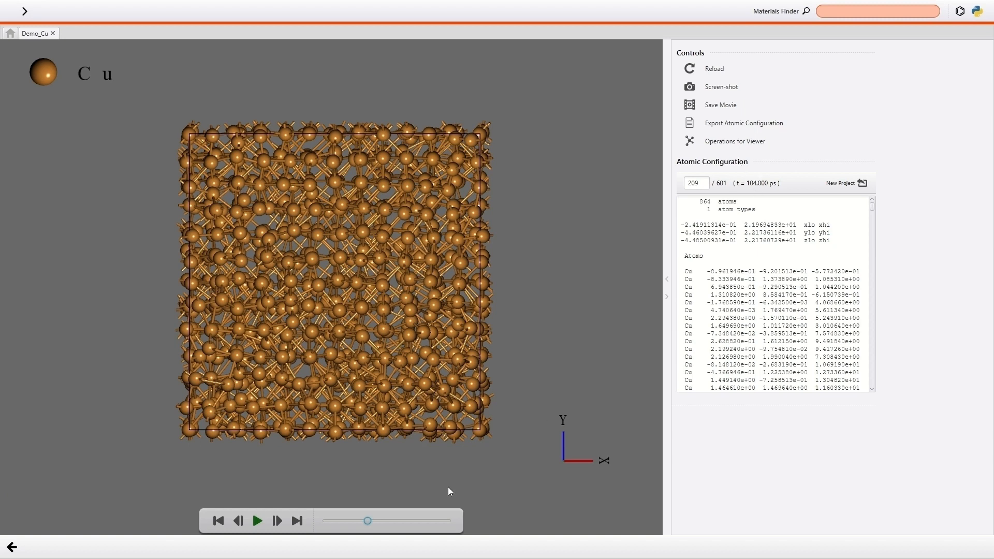
pyautogui.click(377, 522)
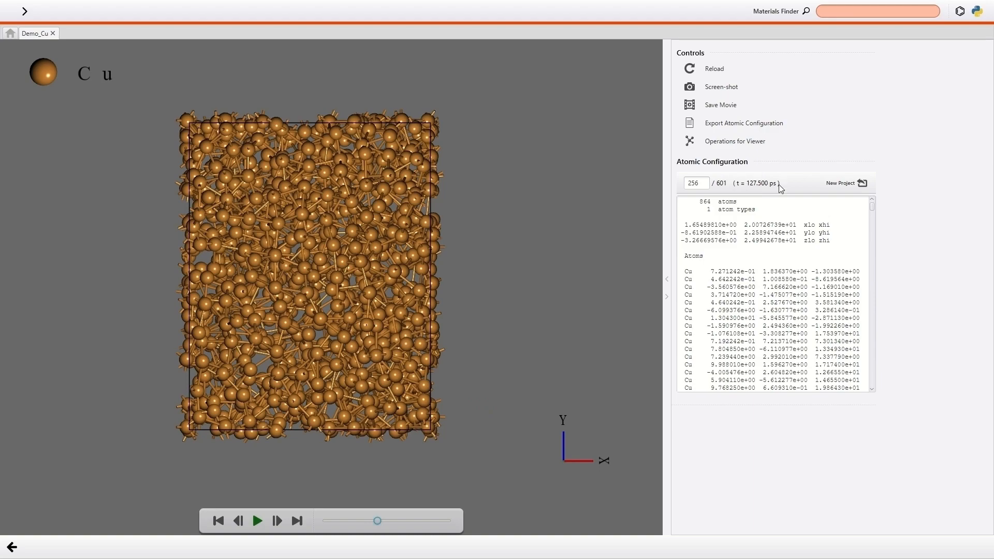
pyautogui.moveTo(345, 394); pyautogui.dragTo(389, 384)
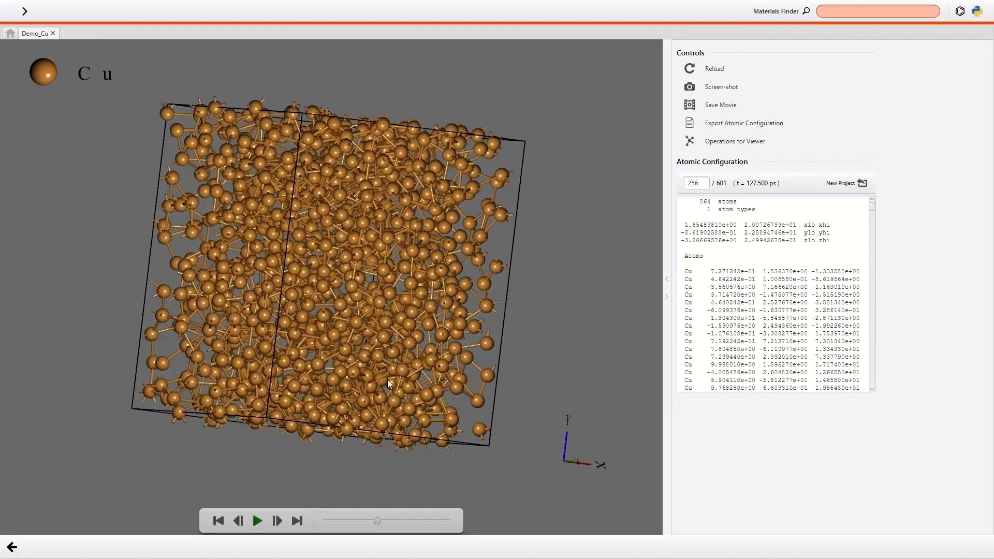